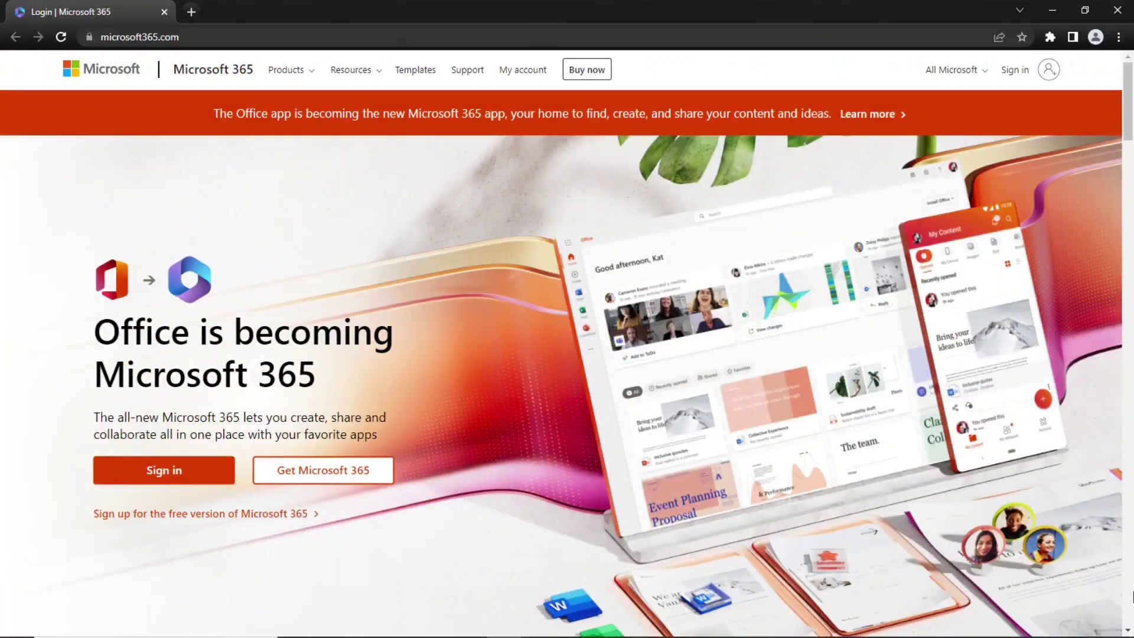
Step: Scroll down the microsoft365.com landing page to reach the free Office for the web link
scroll(1132, 596, down, 10)
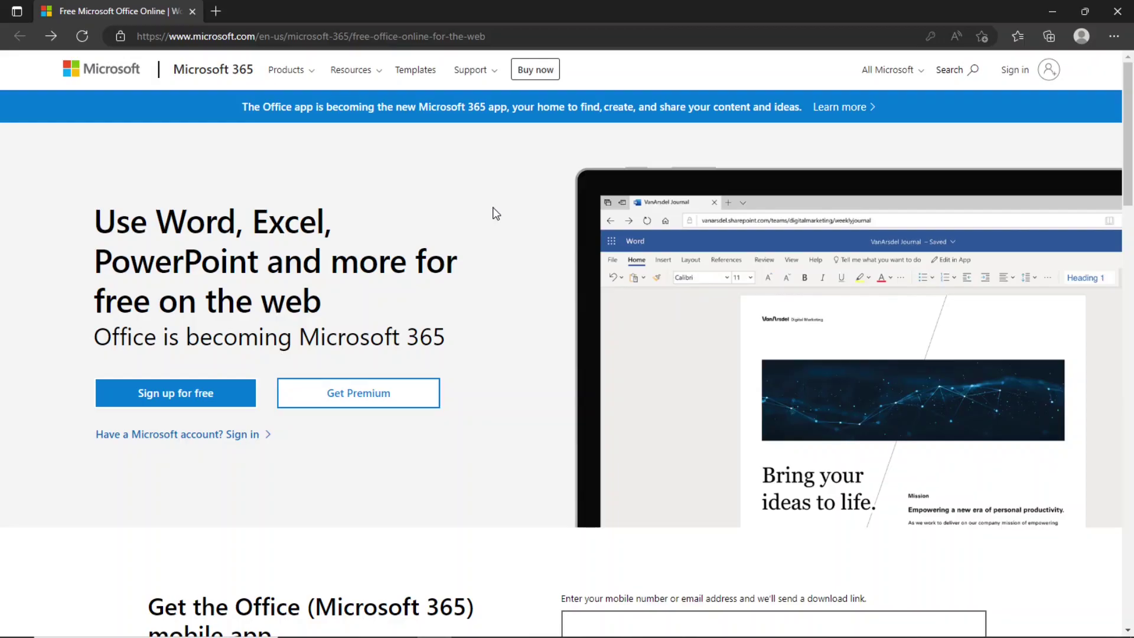
Step: Go to the Microsoft account sign-in page from the header's Sign in link
drag(93, 303, 322, 303)
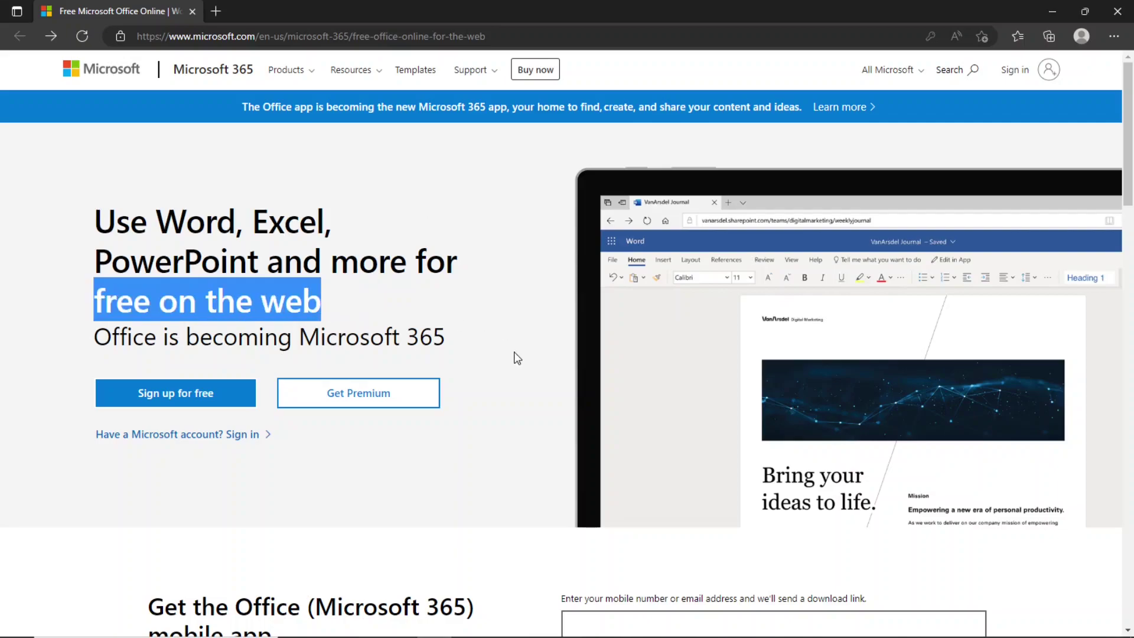
click(535, 339)
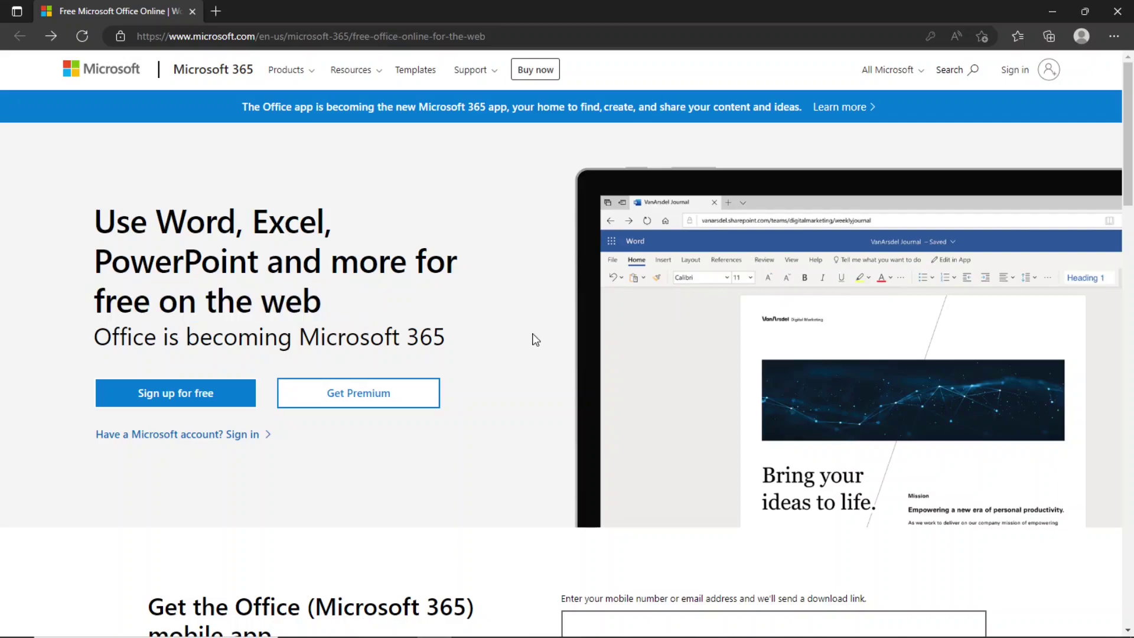
click(1014, 72)
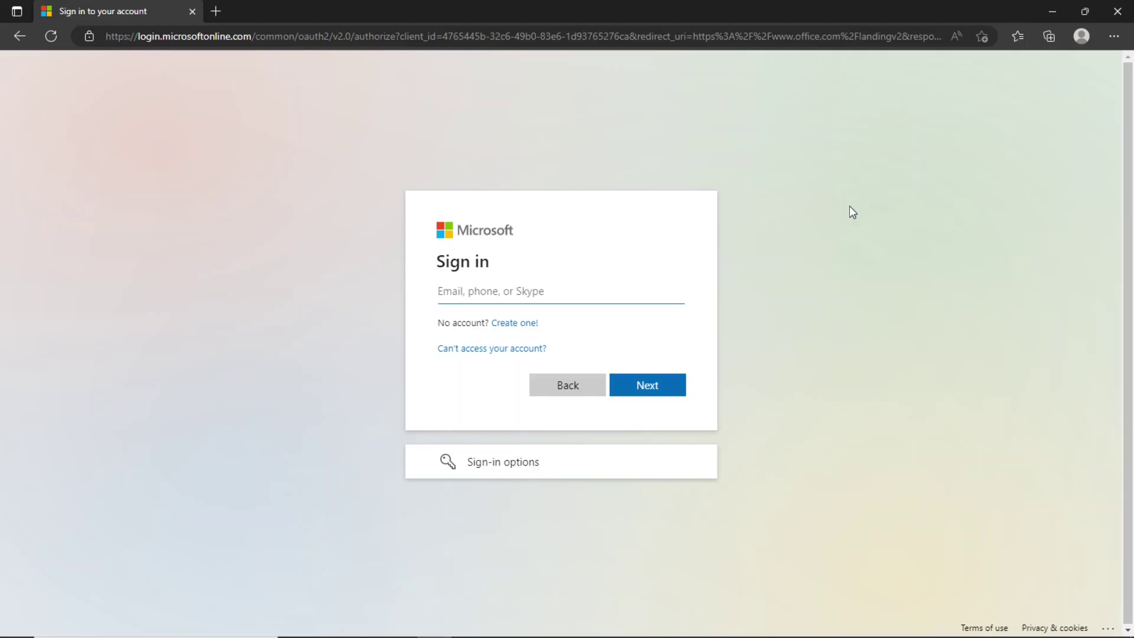
Step: Choose 'Create one!' to start making a new Microsoft account
click(509, 327)
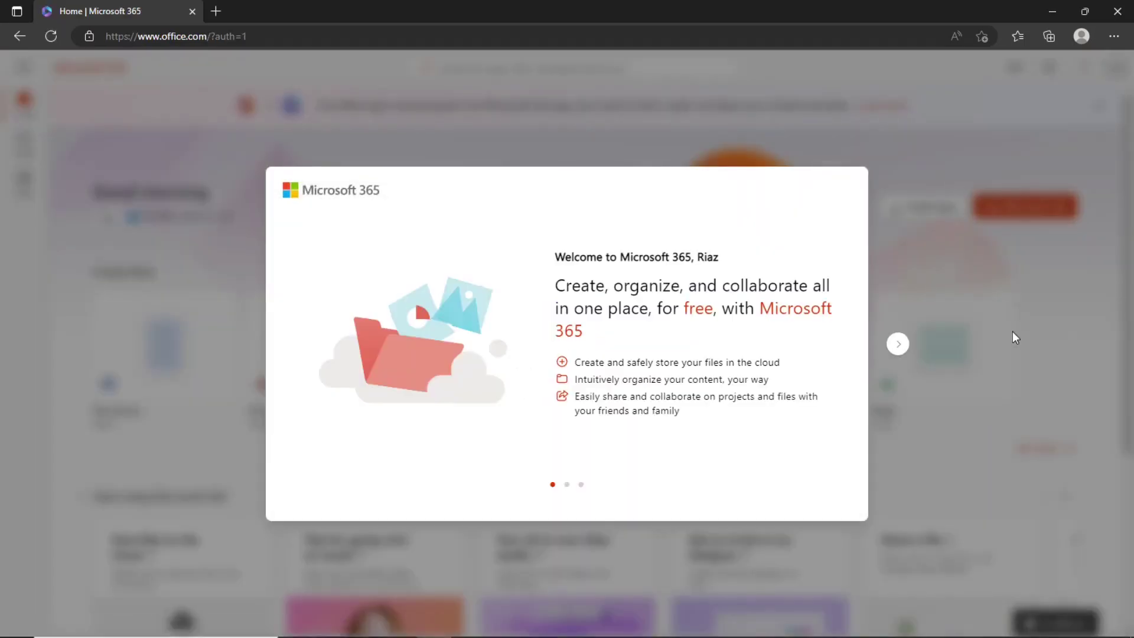
Step: Close the welcome introduction and the 'Find more apps' tip
click(898, 344)
click(899, 350)
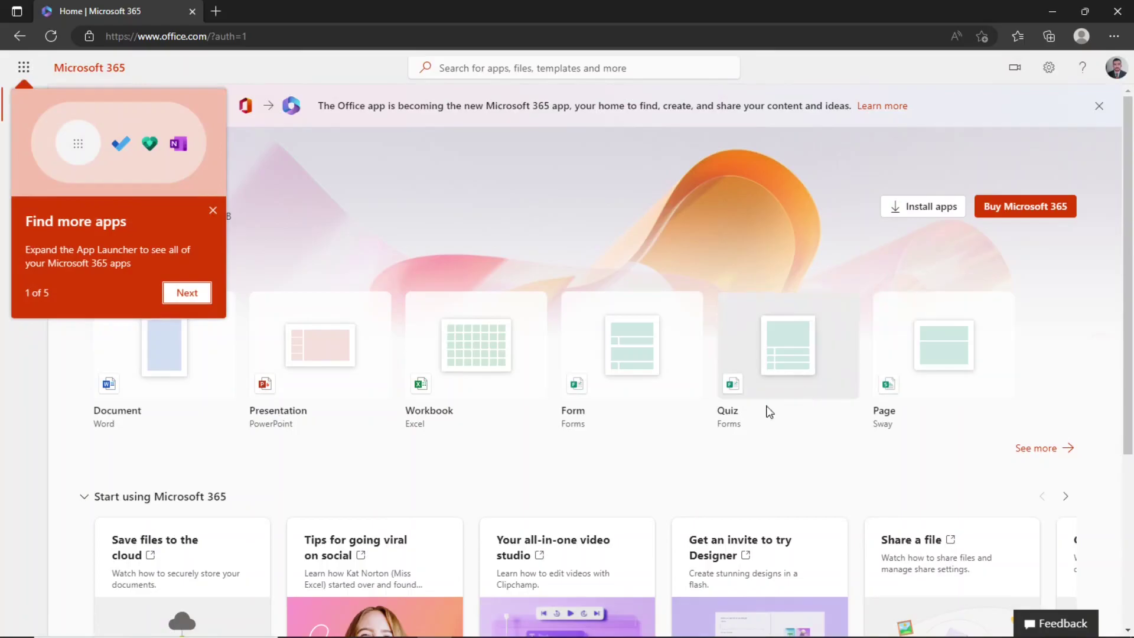
click(213, 211)
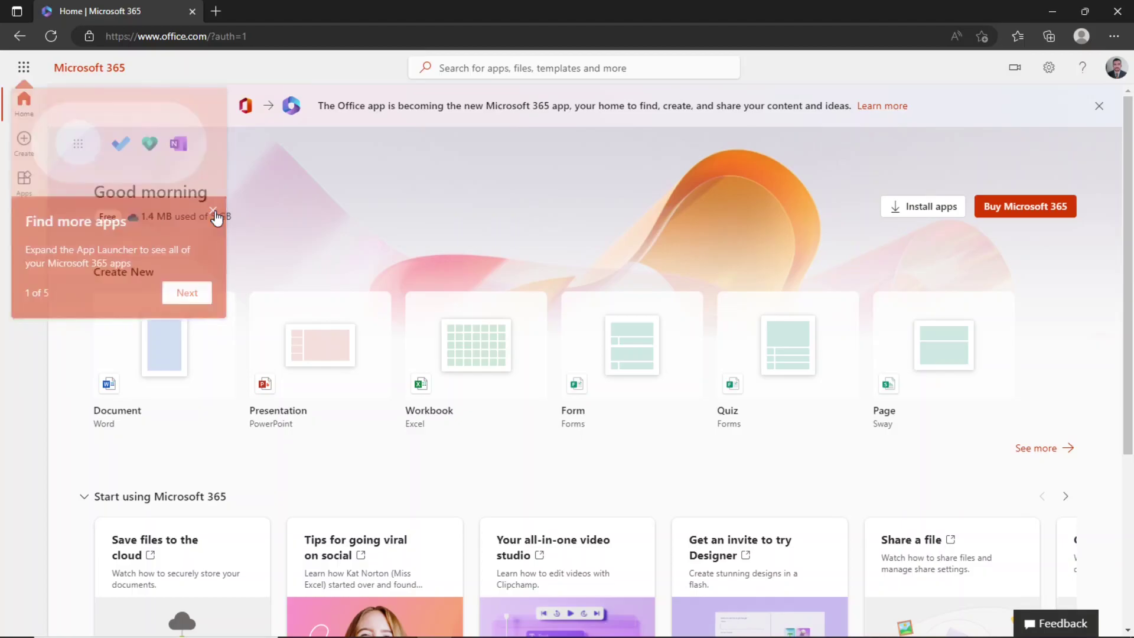
Step: Browse the Apps page listing, then open and close the app launcher
click(25, 190)
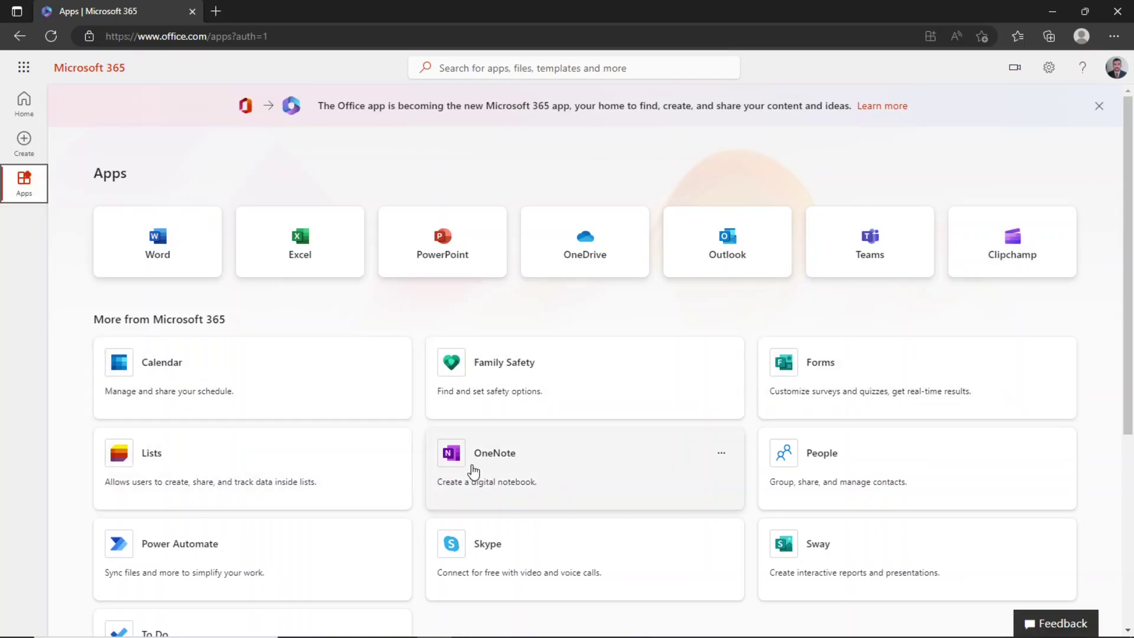
scroll(429, 543, down, 4)
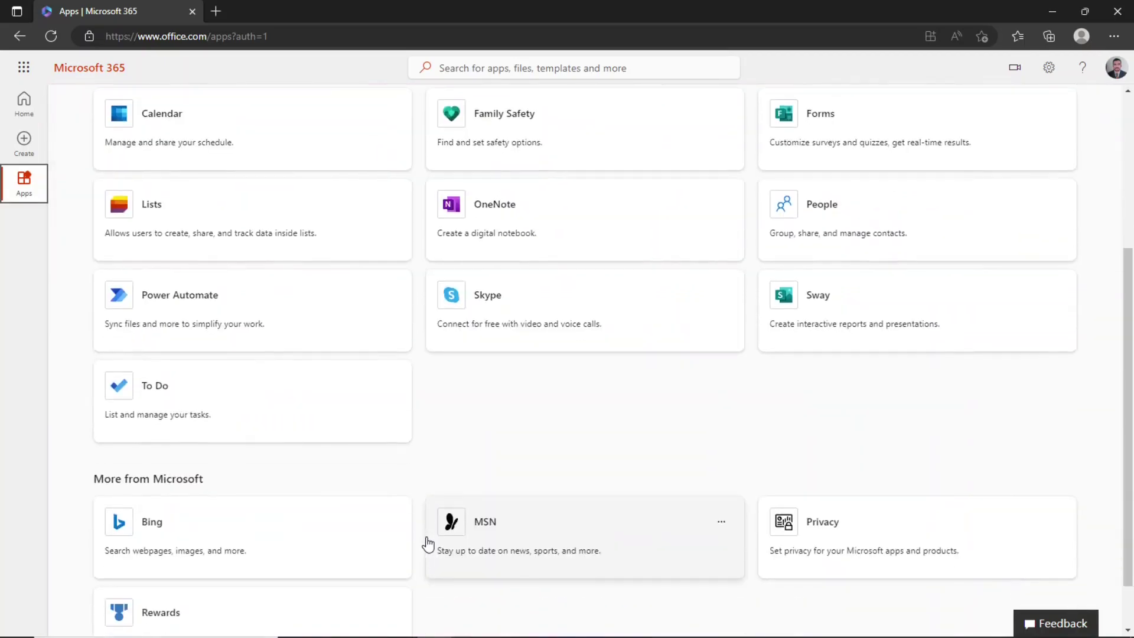
scroll(428, 543, down, 1)
scroll(430, 544, up, 5)
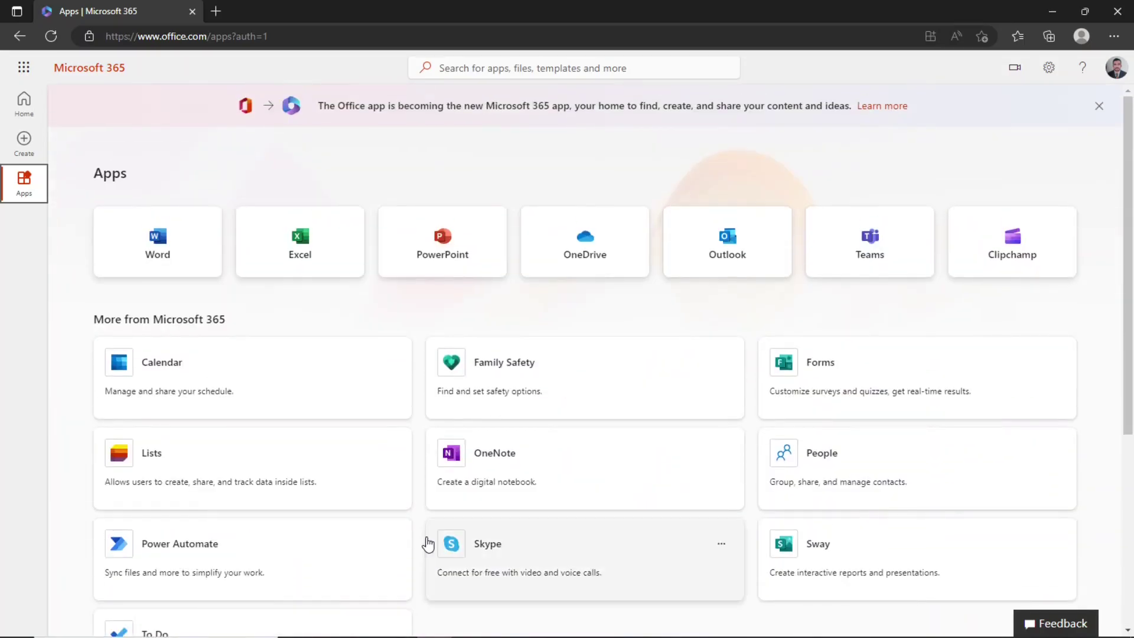
click(23, 71)
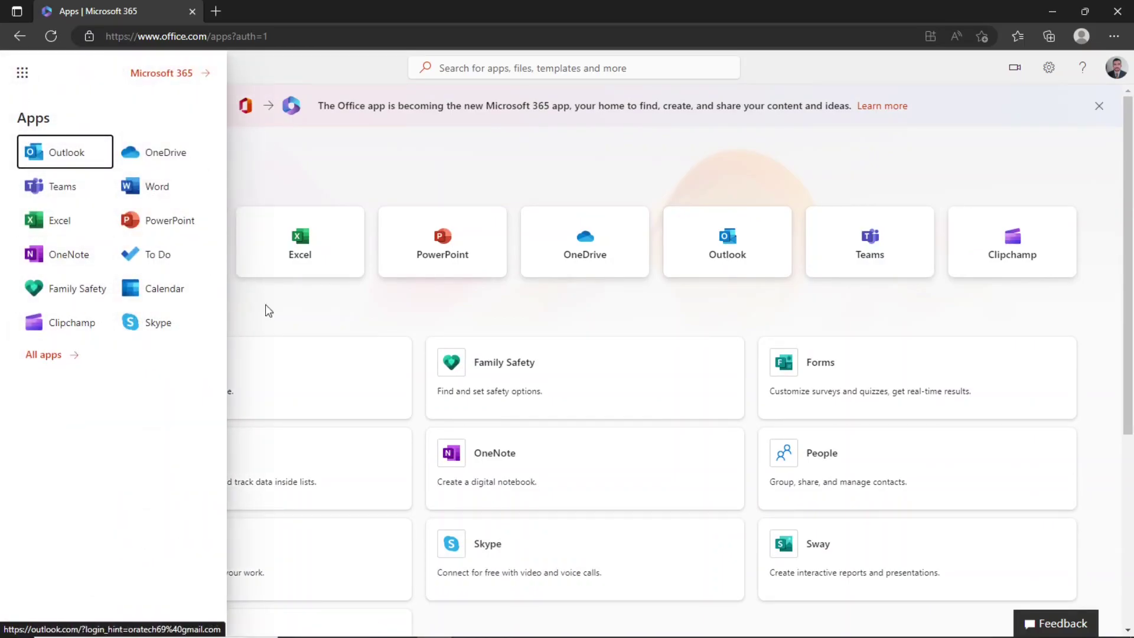
click(22, 71)
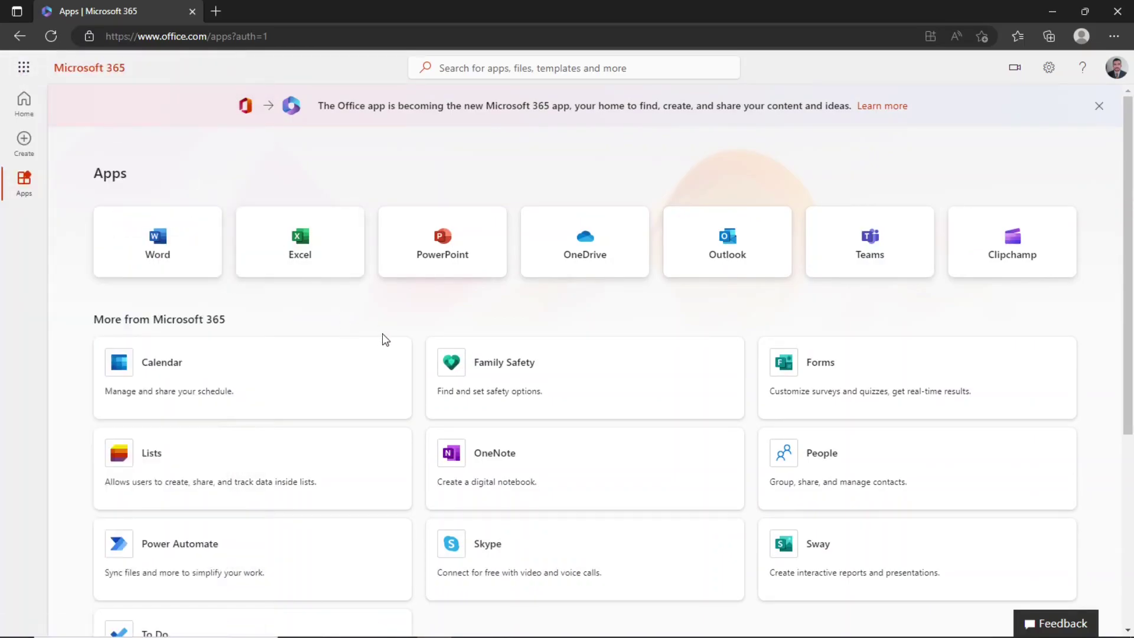
Step: Back on Home, view Doc1's options menu in Recent files and close it unchanged
key(alt+Left)
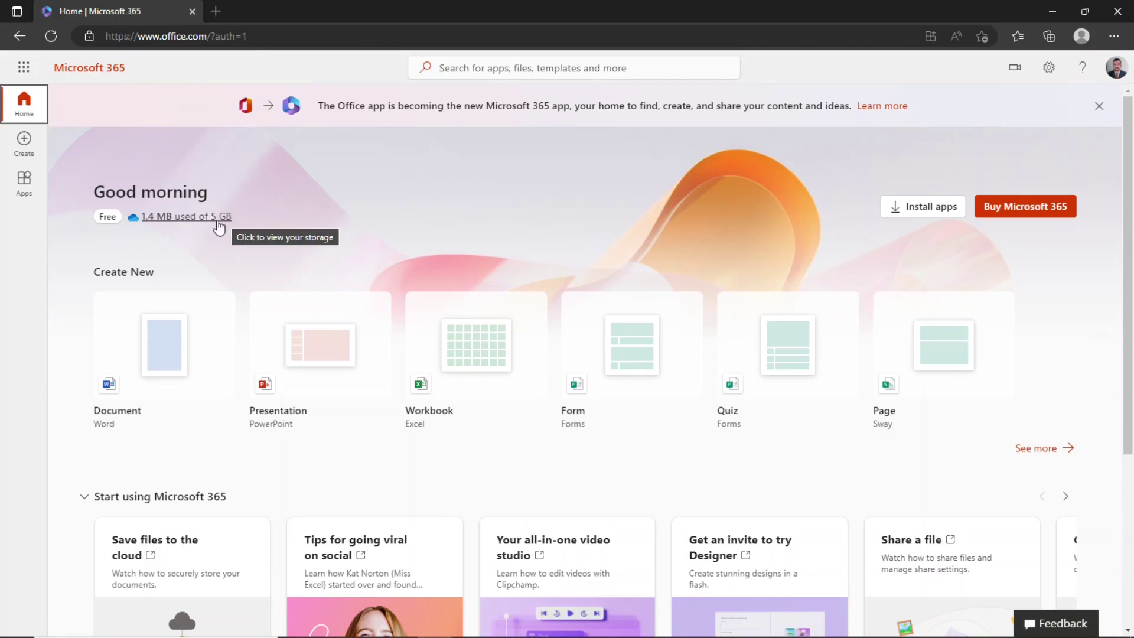
scroll(1089, 177, down, 3)
scroll(1092, 182, up, 3)
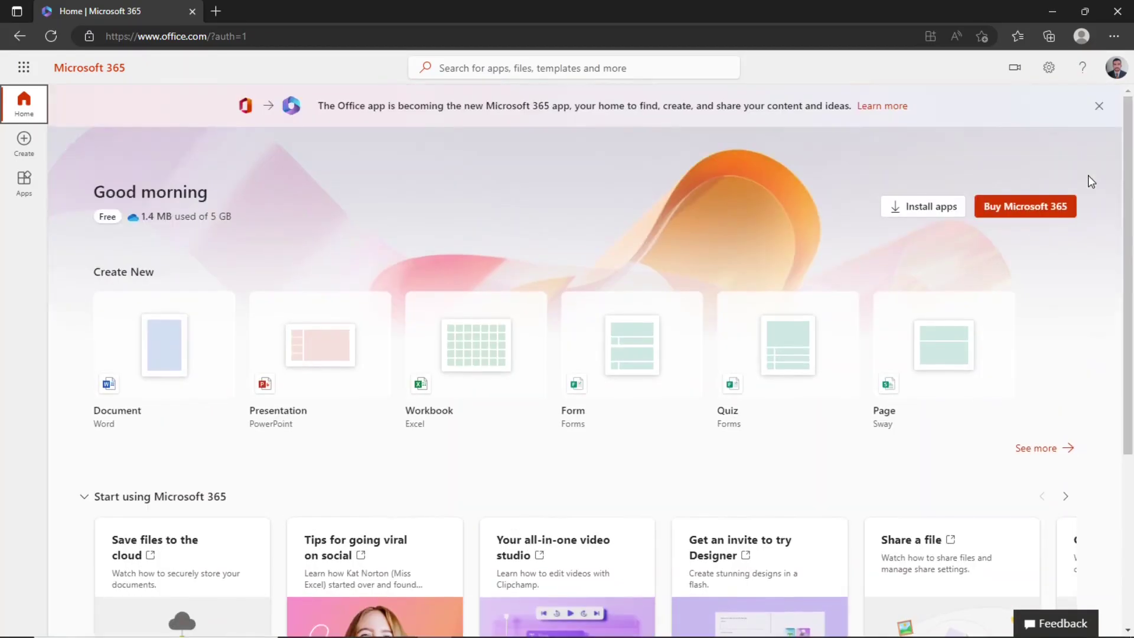
scroll(1091, 182, down, 3)
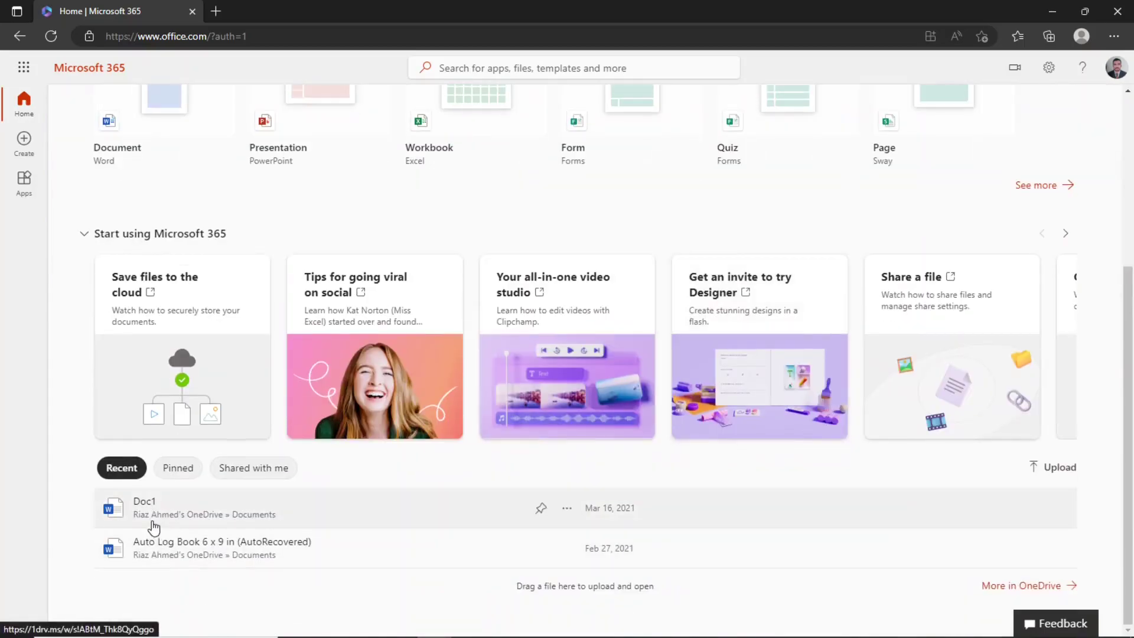
click(567, 510)
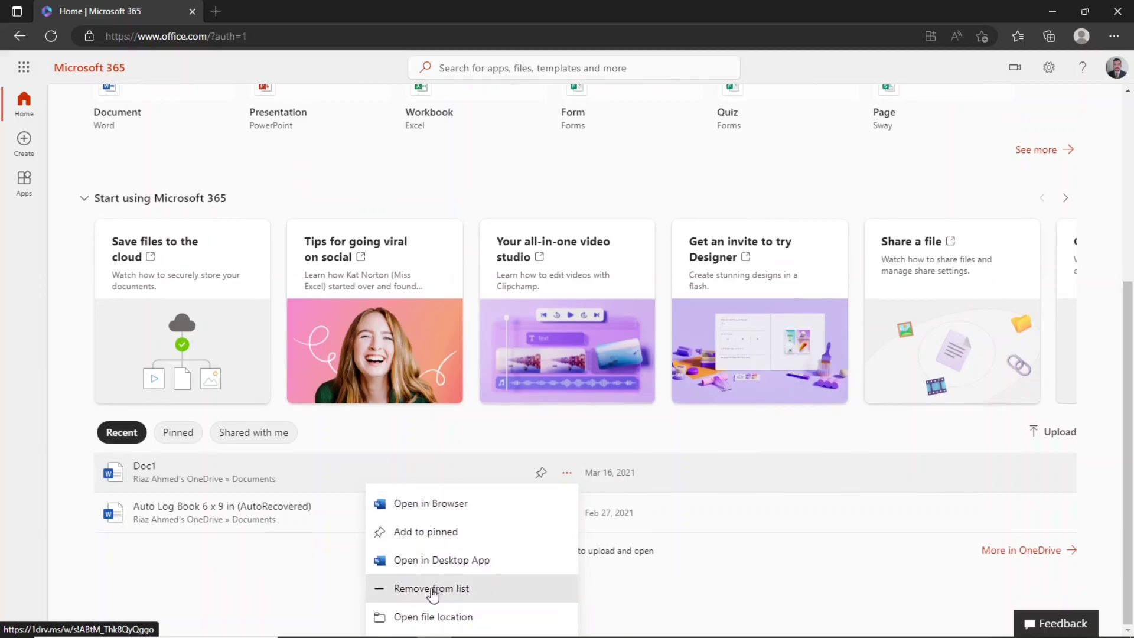
click(644, 422)
Step: Open the Create page and scroll through its blank file options
scroll(122, 118, up, 5)
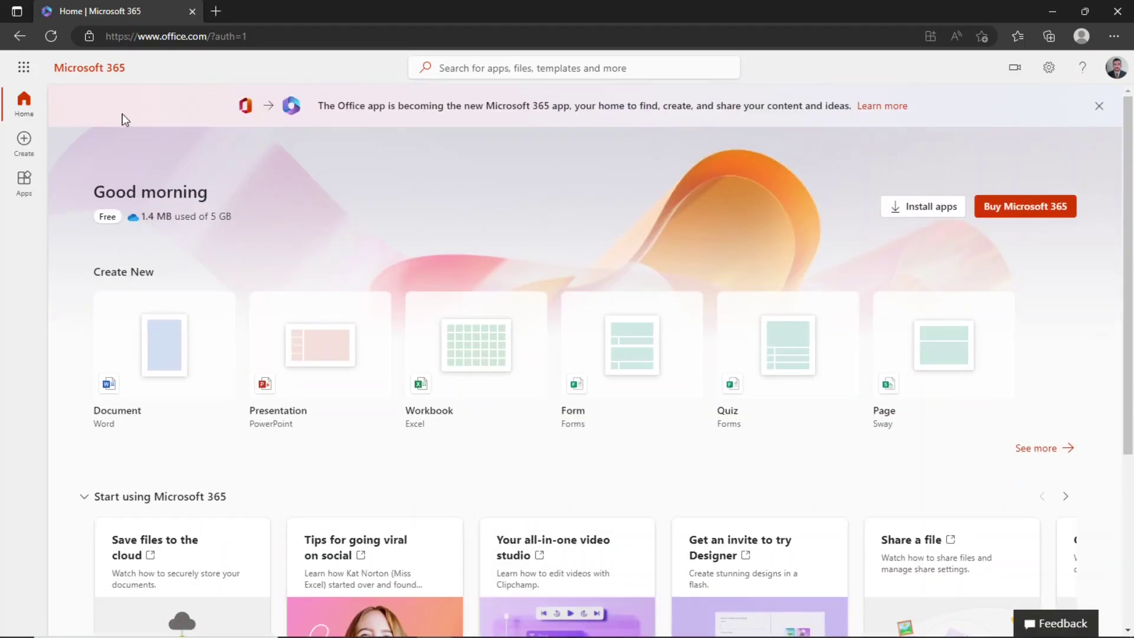
click(24, 142)
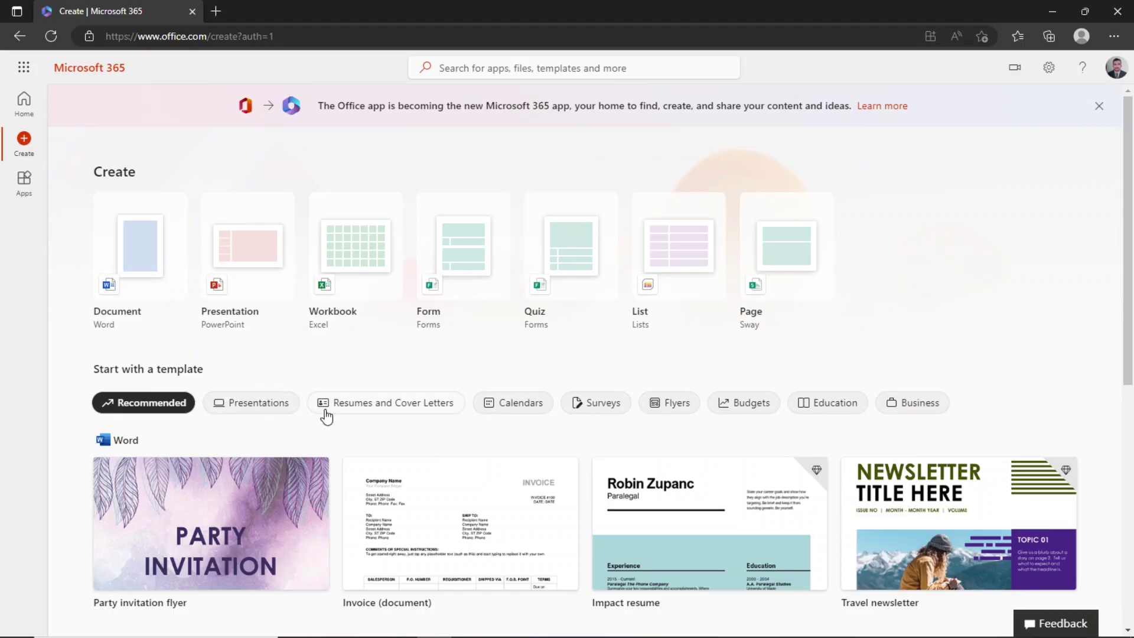
scroll(325, 414, down, 6)
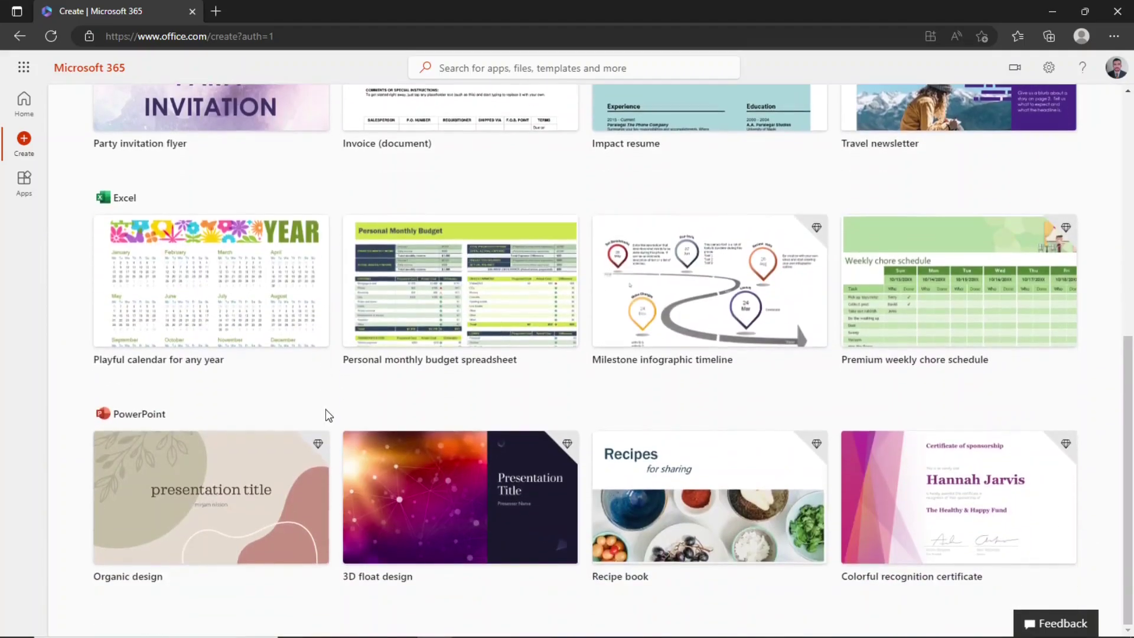
scroll(324, 414, up, 6)
Step: Browse presentation, resume, calendar, survey and flyer templates, then reload to recommended templates
click(271, 404)
scroll(443, 417, down, 5)
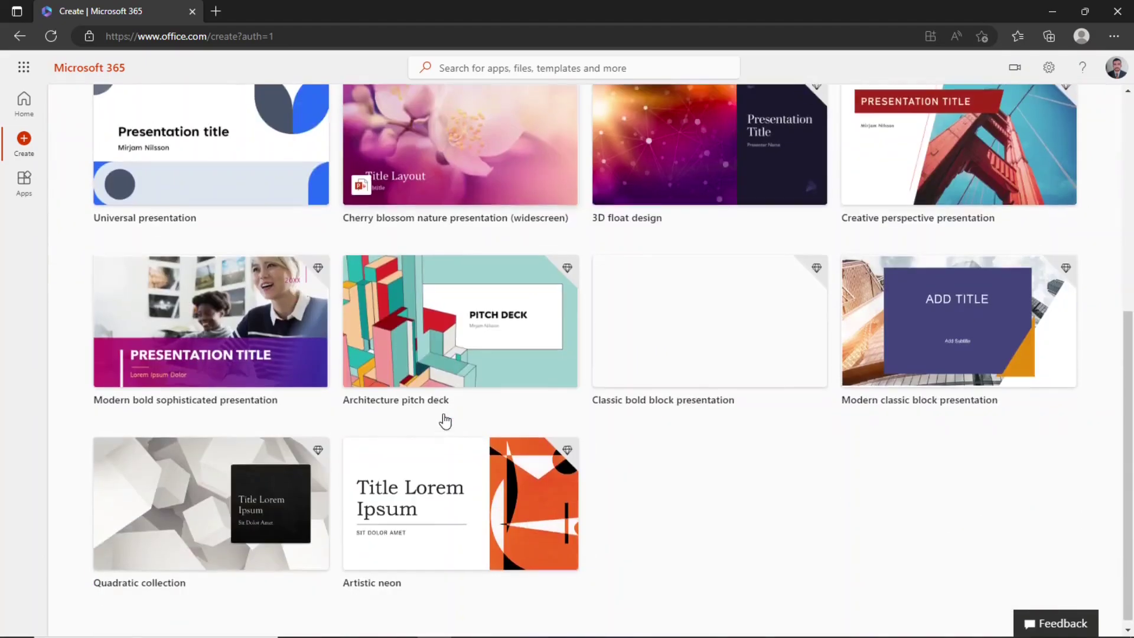
scroll(443, 418, up, 5)
click(387, 402)
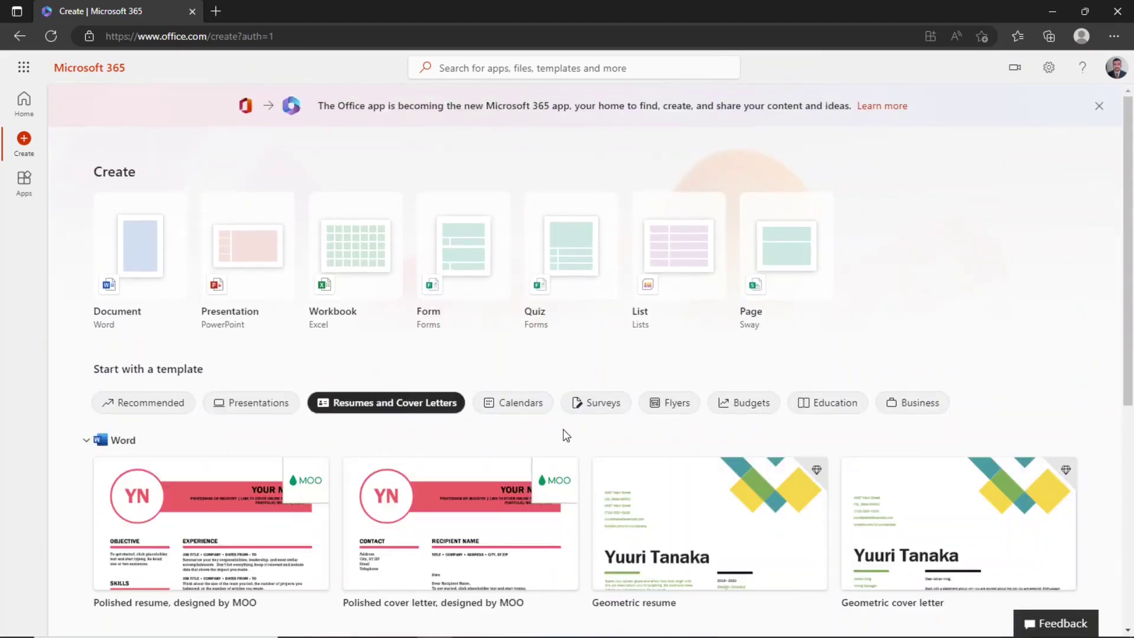
click(535, 407)
click(597, 407)
click(673, 408)
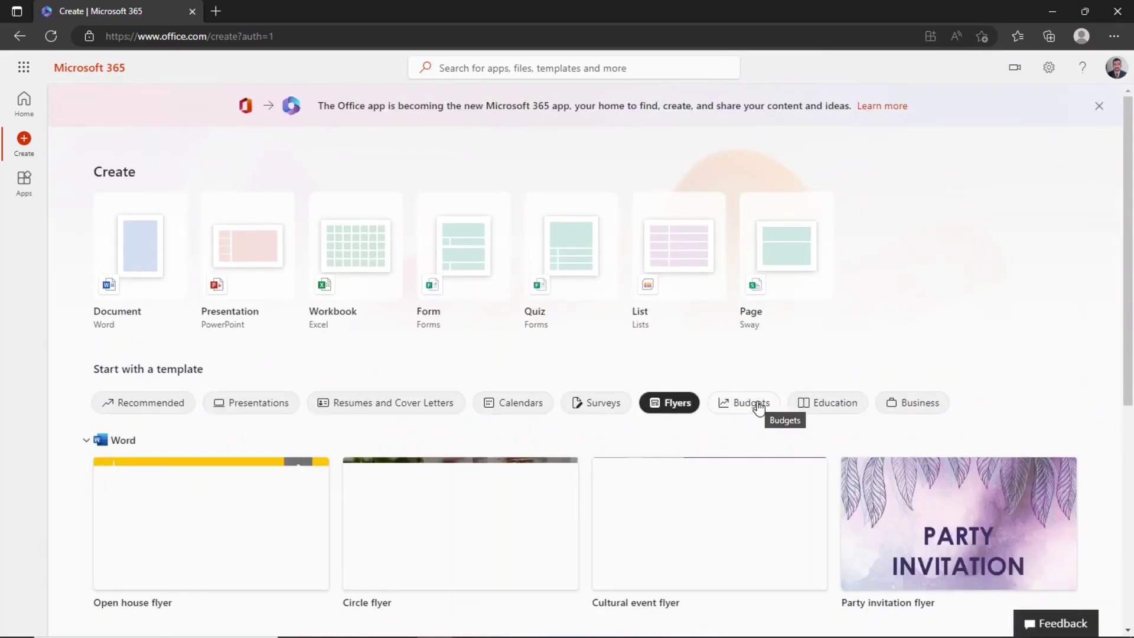
scroll(975, 400, down, 5)
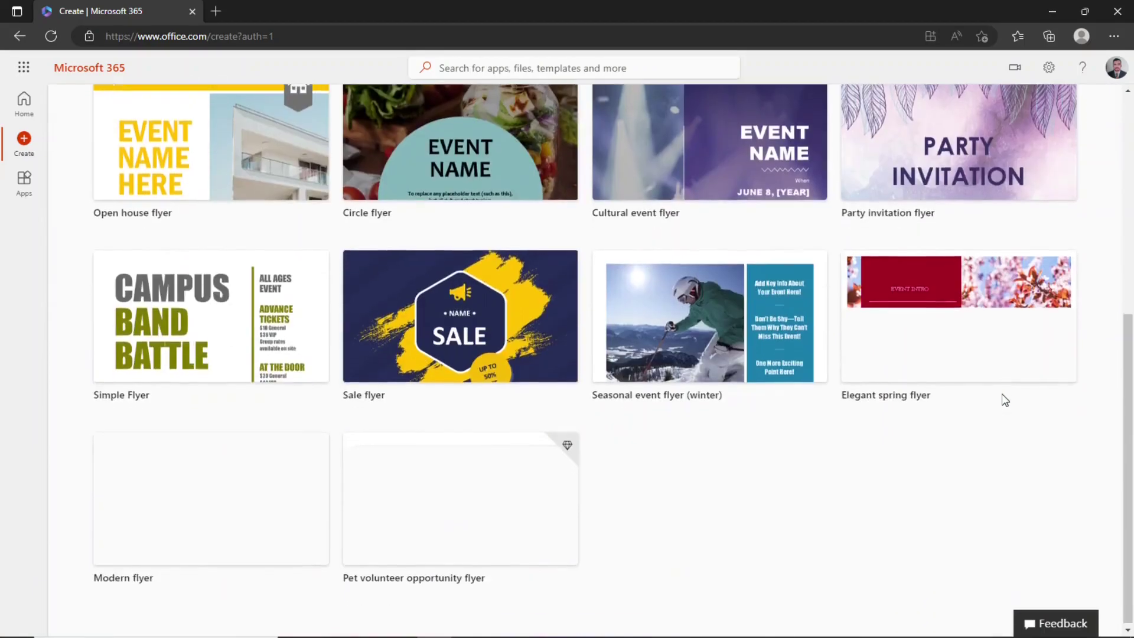
scroll(1002, 398, up, 5)
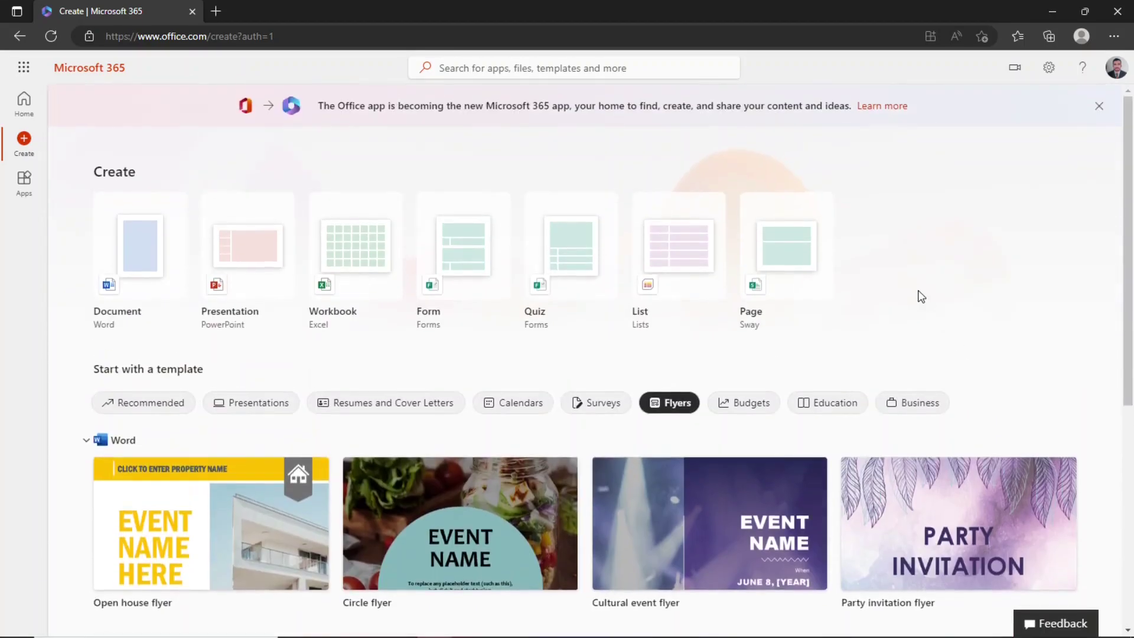
key(F5)
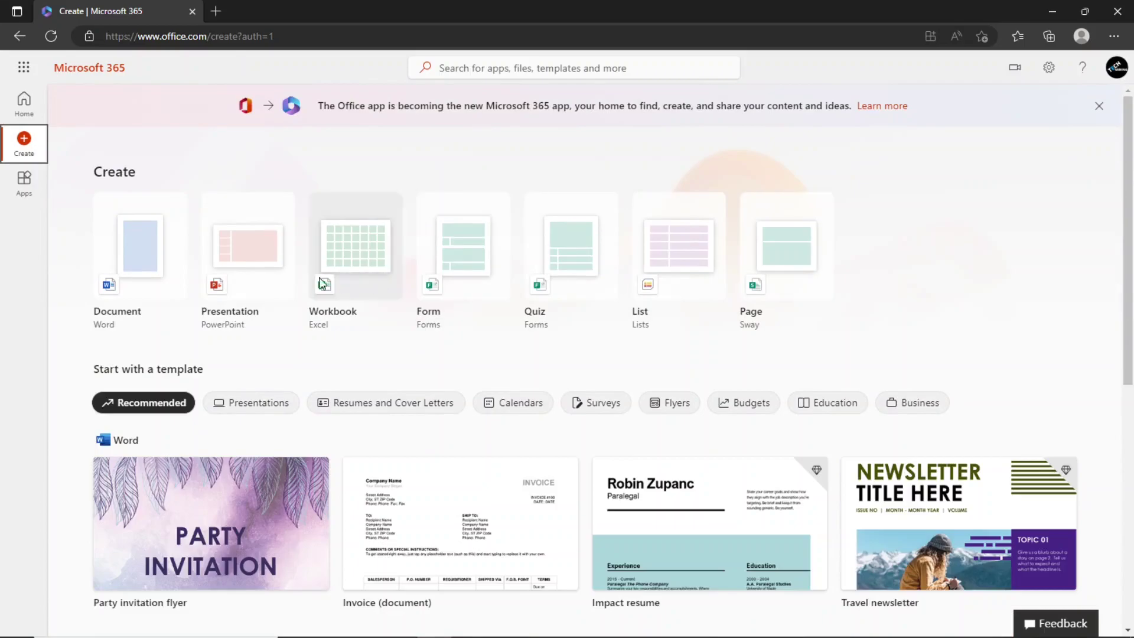
Step: Create a blank Word document and look through the Insert, Layout, References, Review and View tabs
click(156, 273)
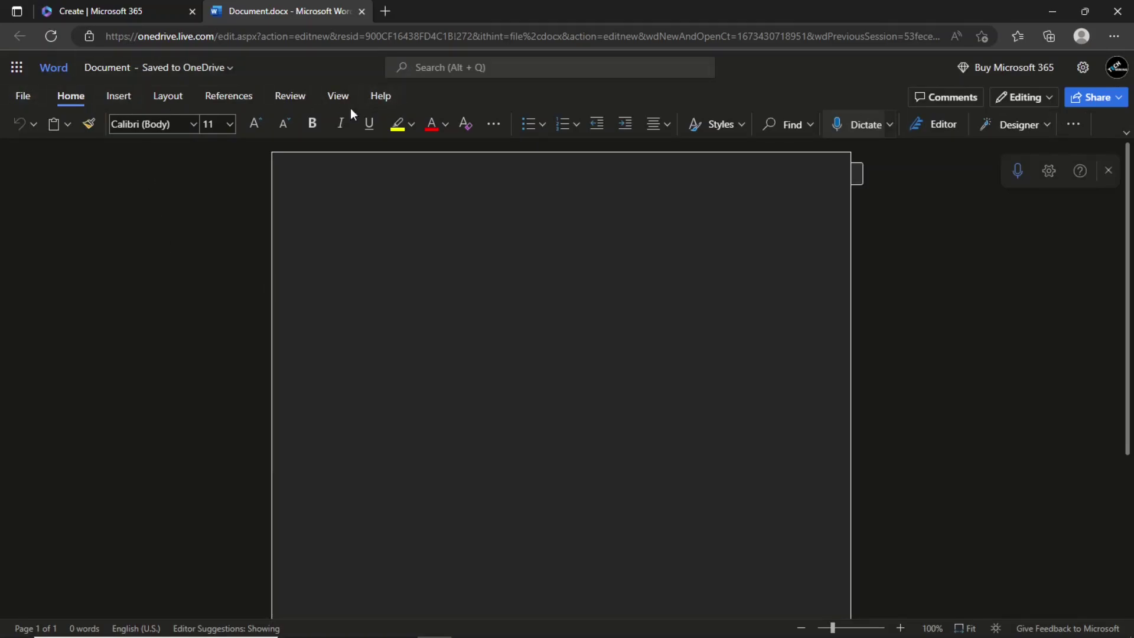
click(125, 97)
click(173, 98)
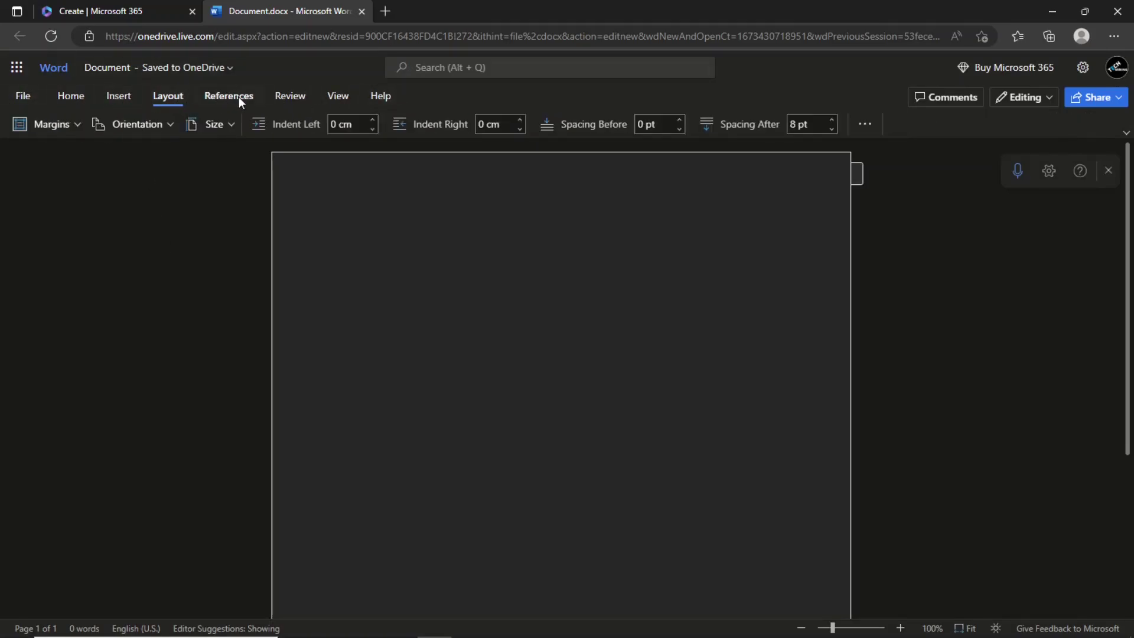
click(239, 97)
click(285, 98)
click(335, 96)
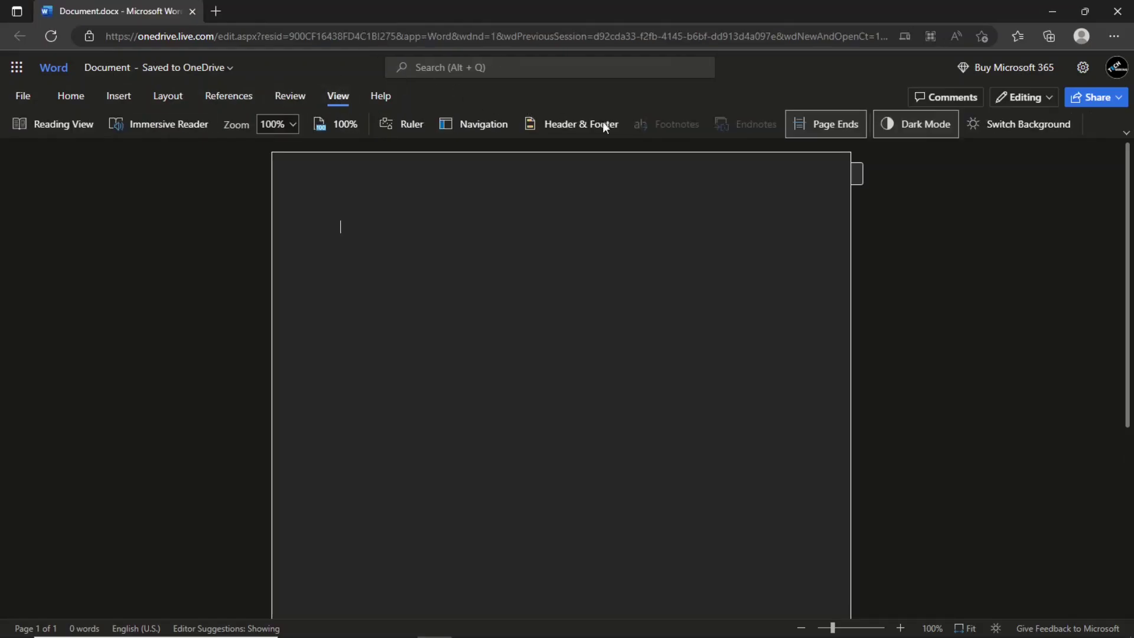
Step: Turn on dark mode with a white page background and type 'This is a test document.'
click(915, 123)
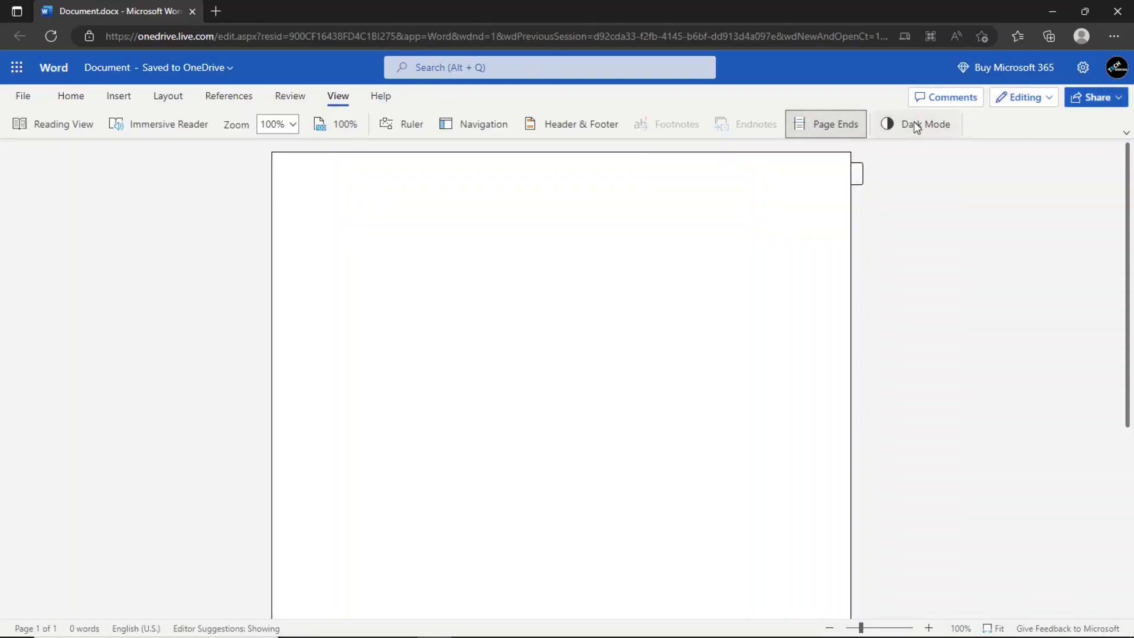
click(916, 125)
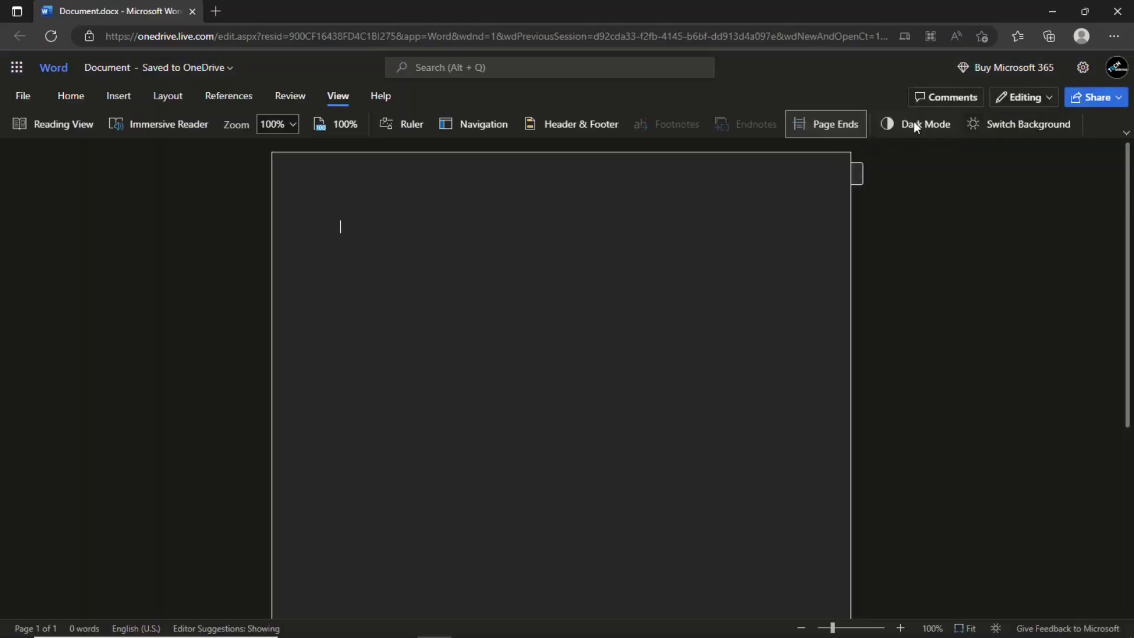
click(1015, 125)
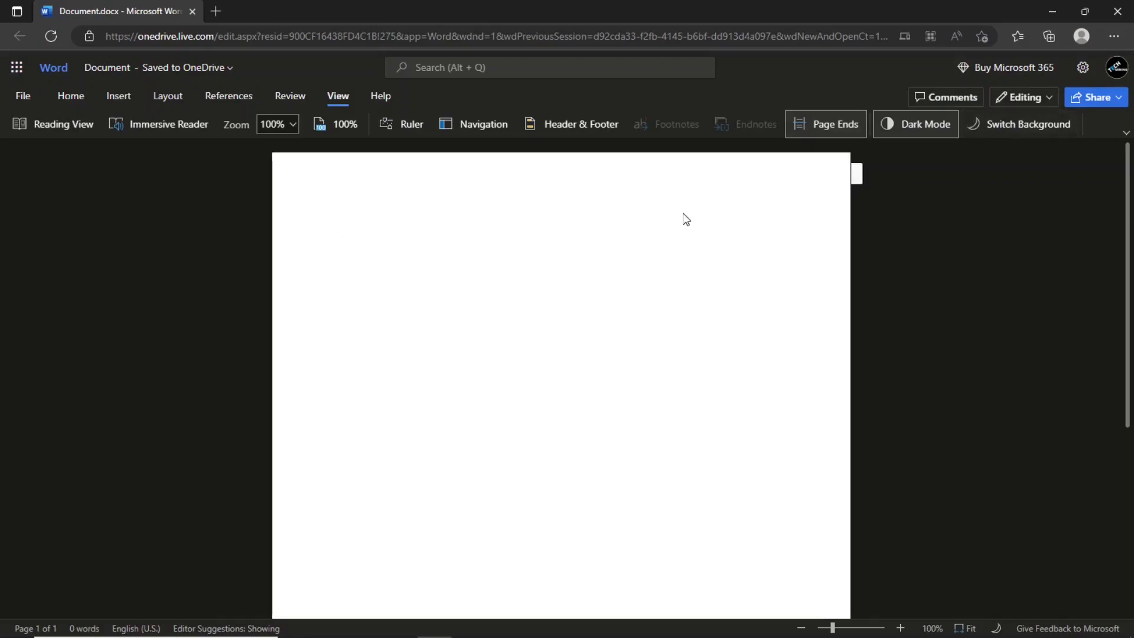
text(This is a )
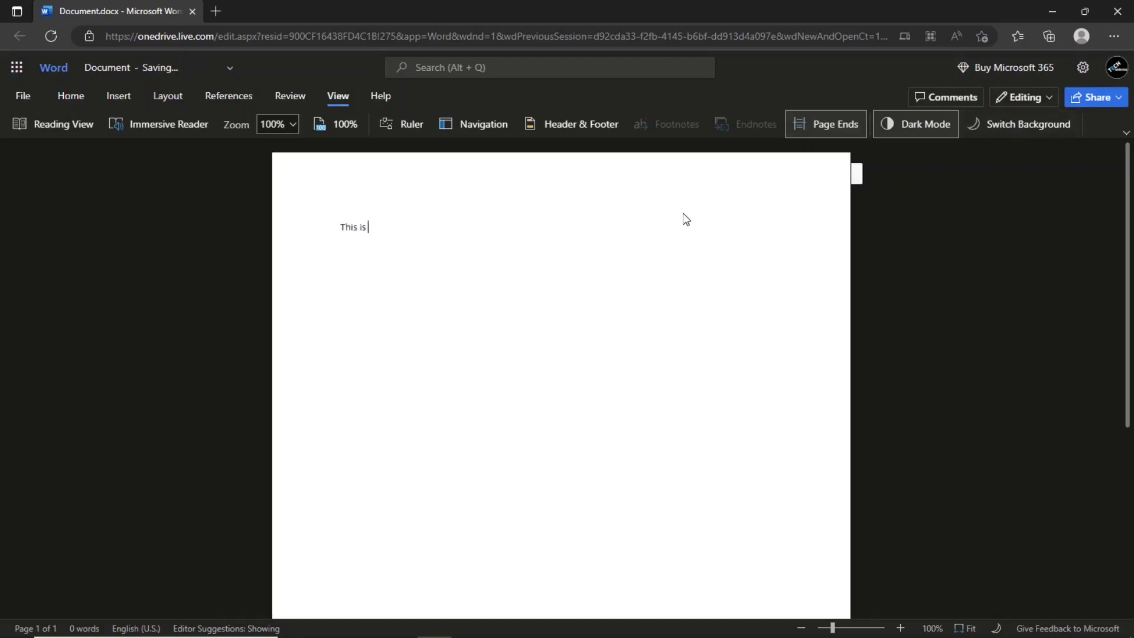
text(document)
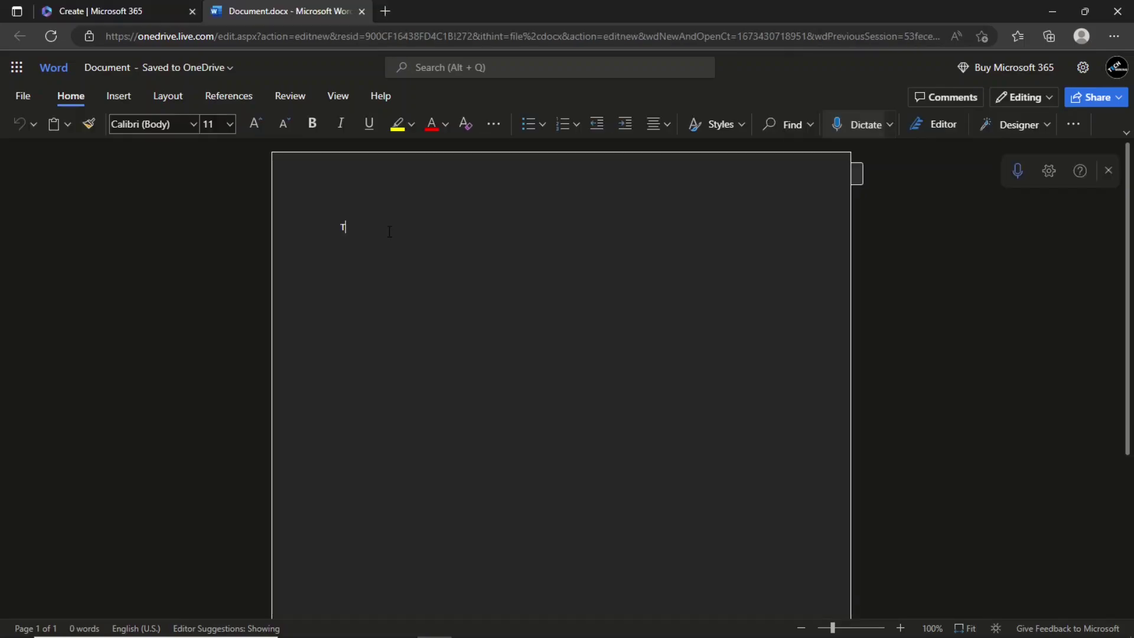
text(his is a test document.)
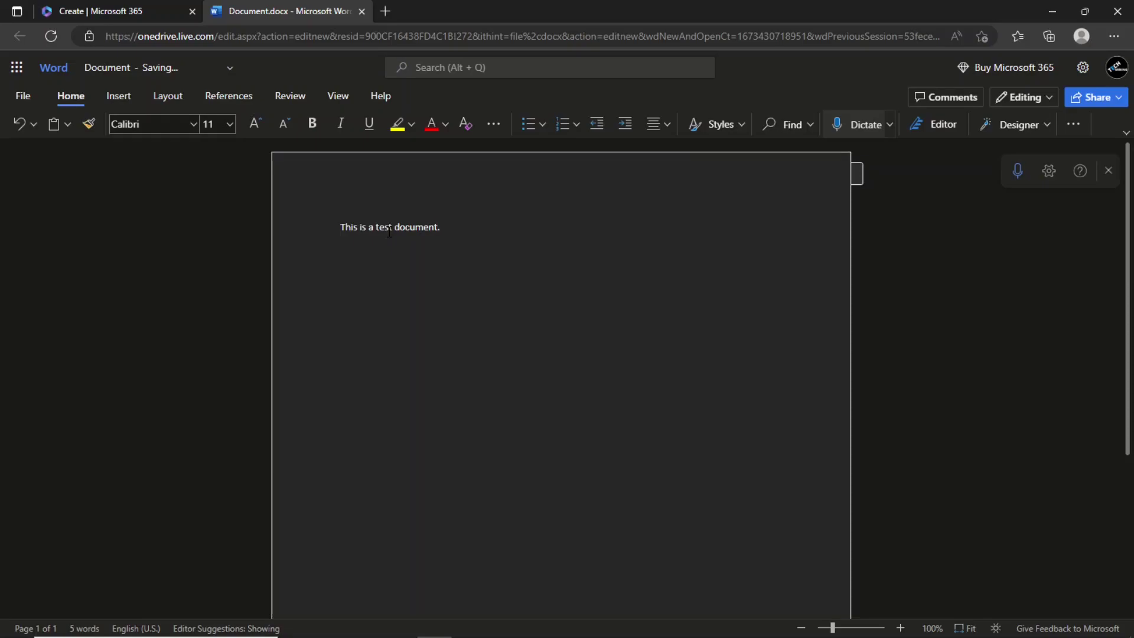
Step: Enter 'Test Document' in the title's File Name box and apply it
click(114, 75)
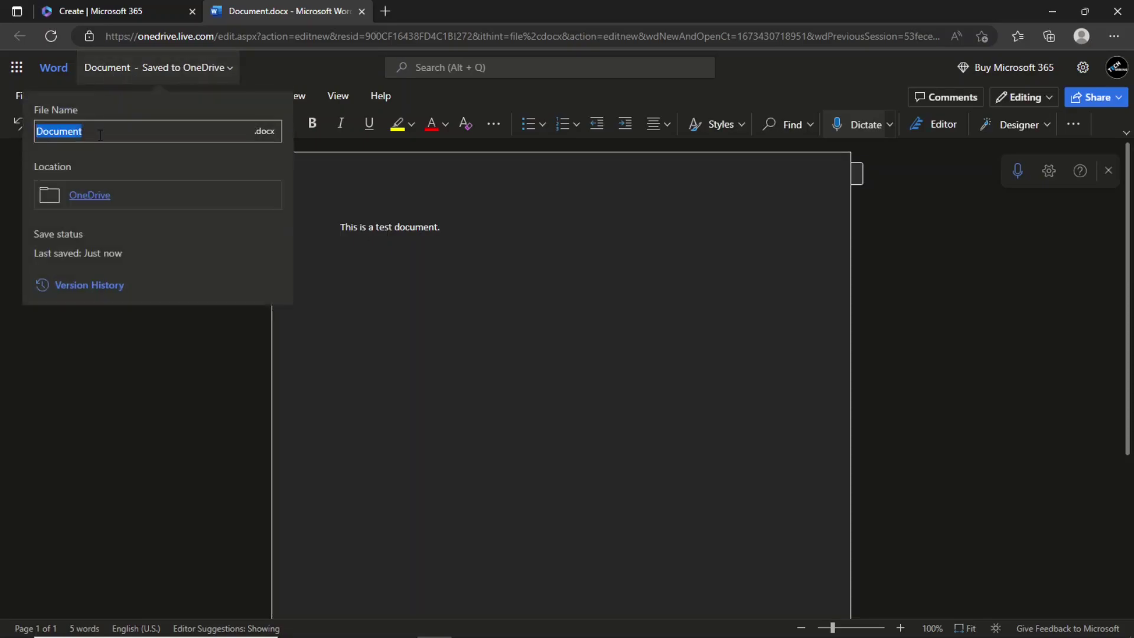
text(Test Document)
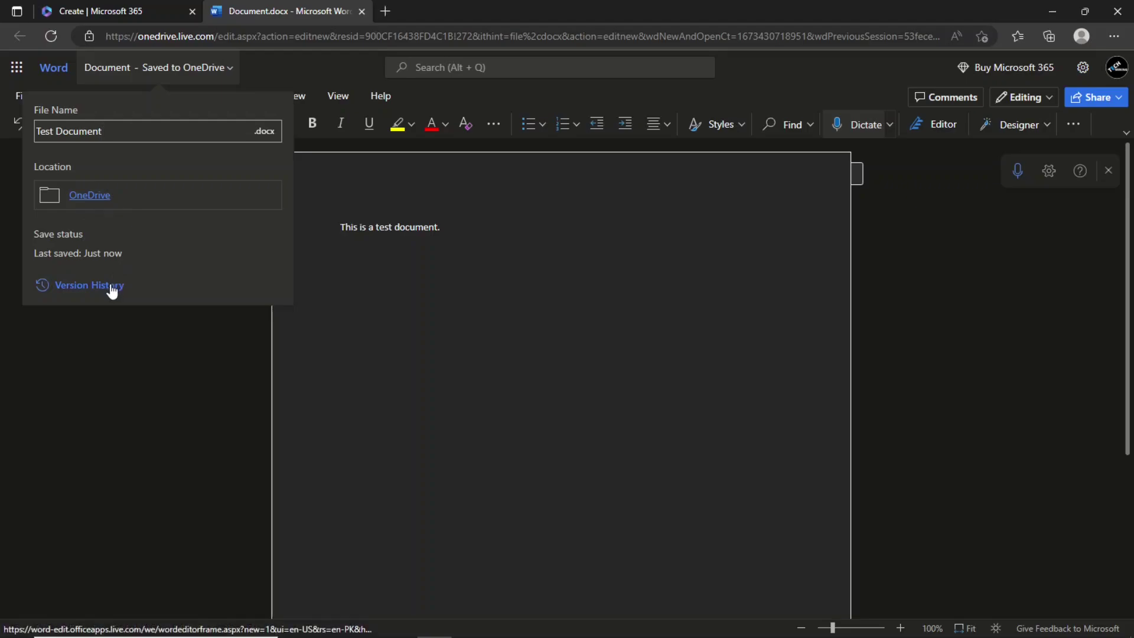
click(500, 348)
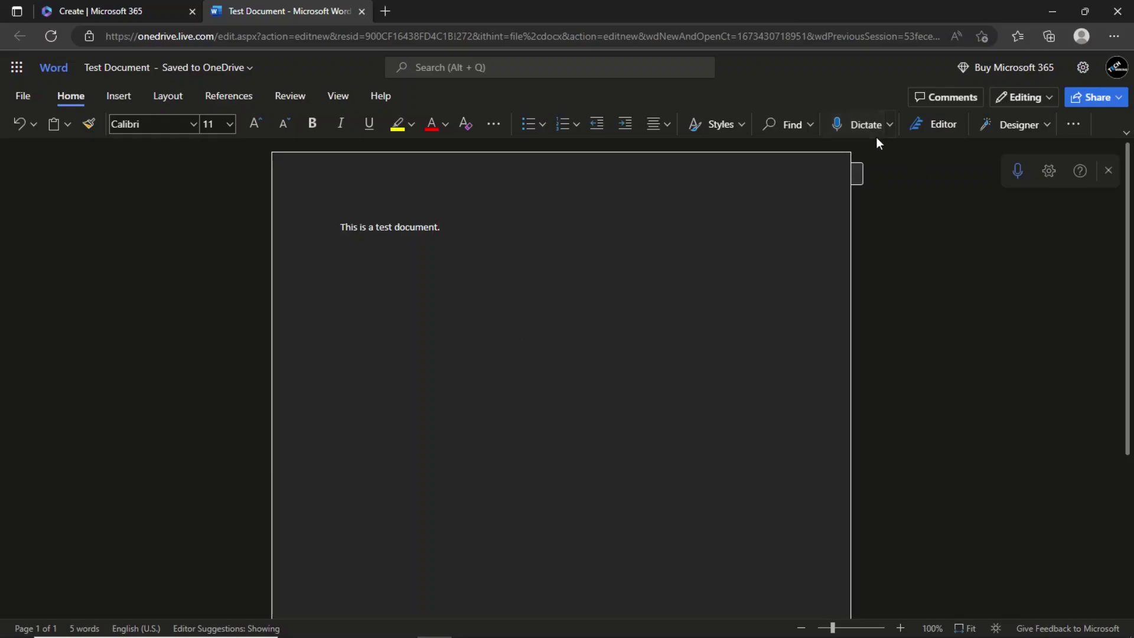
click(890, 124)
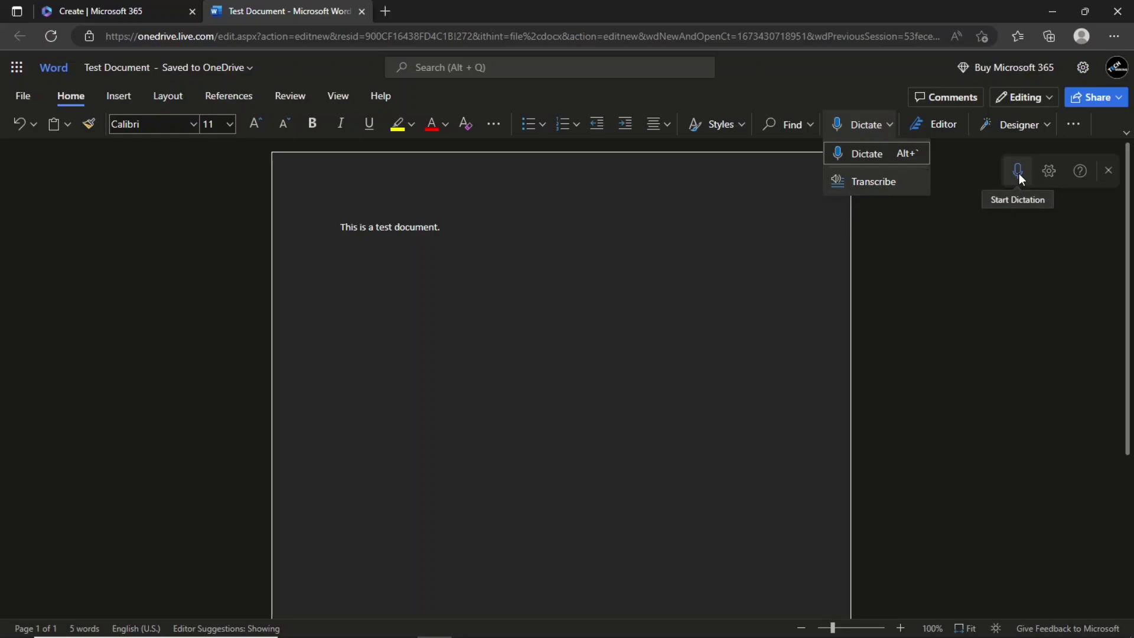
click(1073, 340)
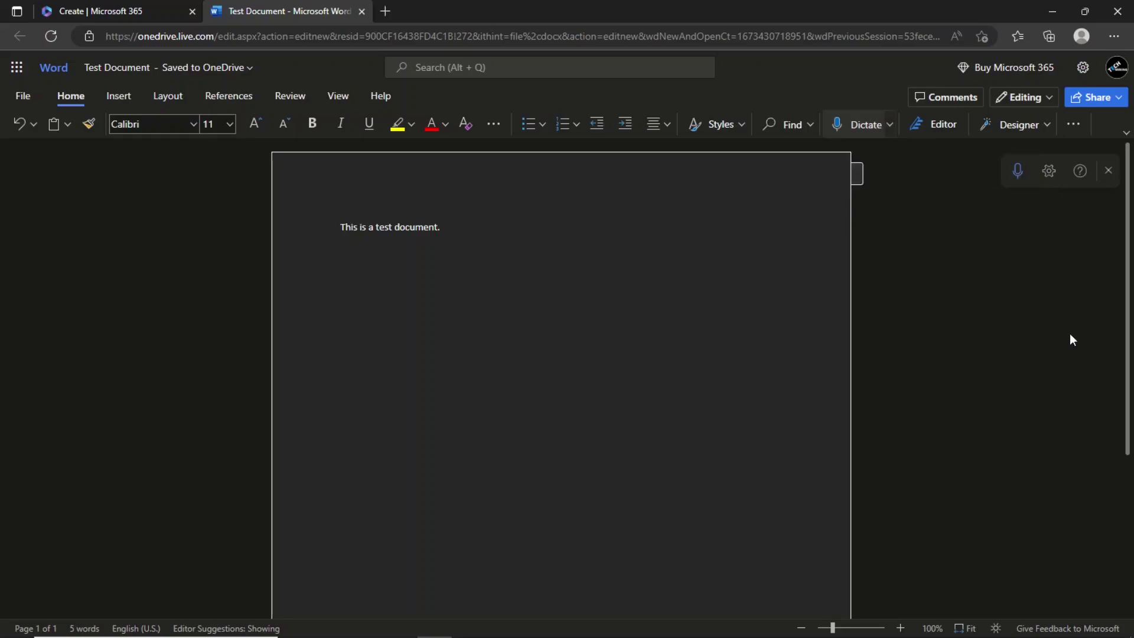
click(1119, 98)
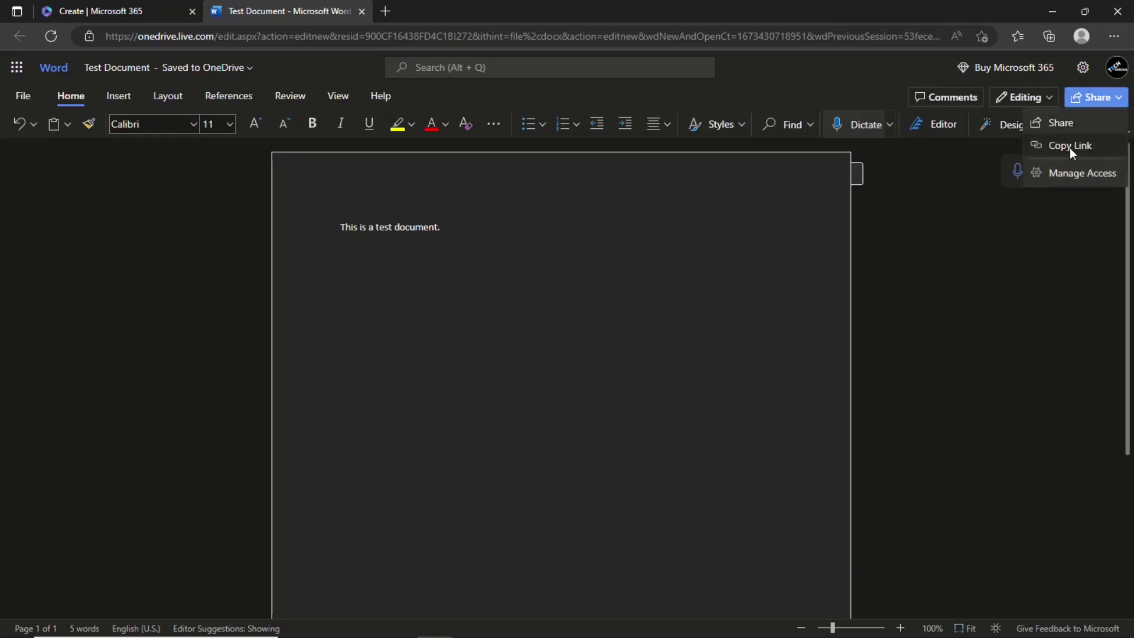
click(1075, 267)
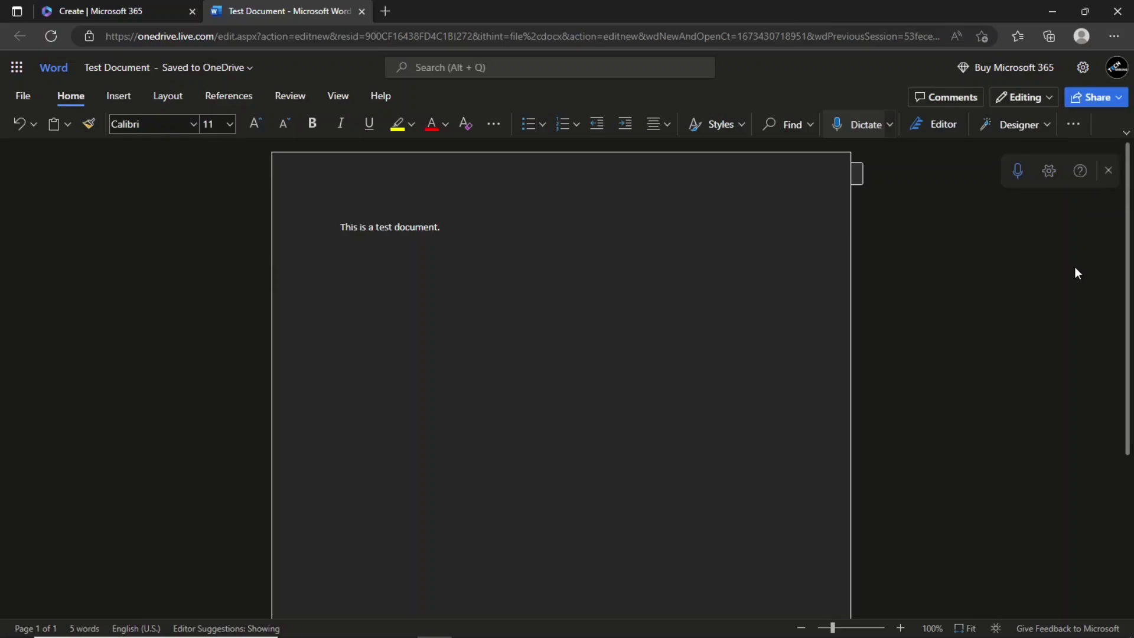
click(25, 98)
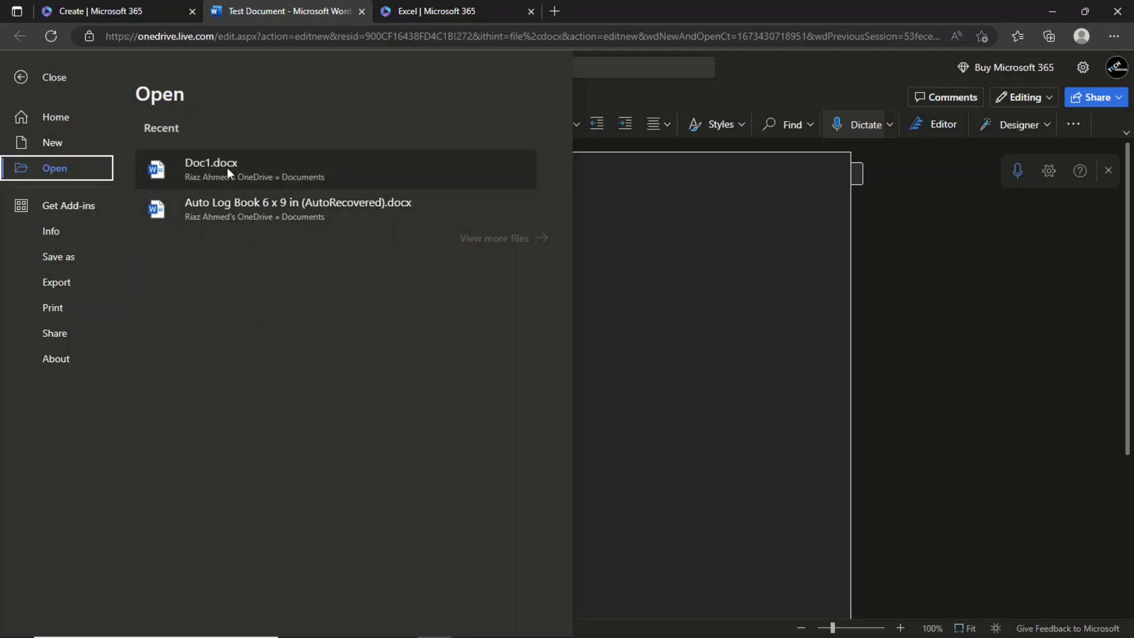
click(707, 324)
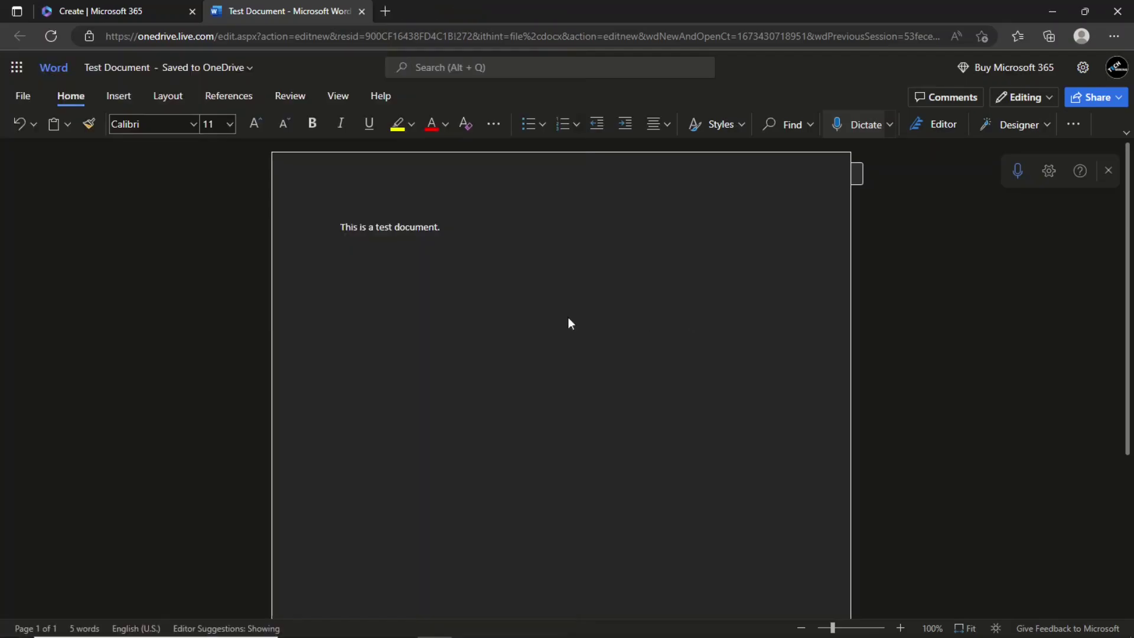
click(27, 98)
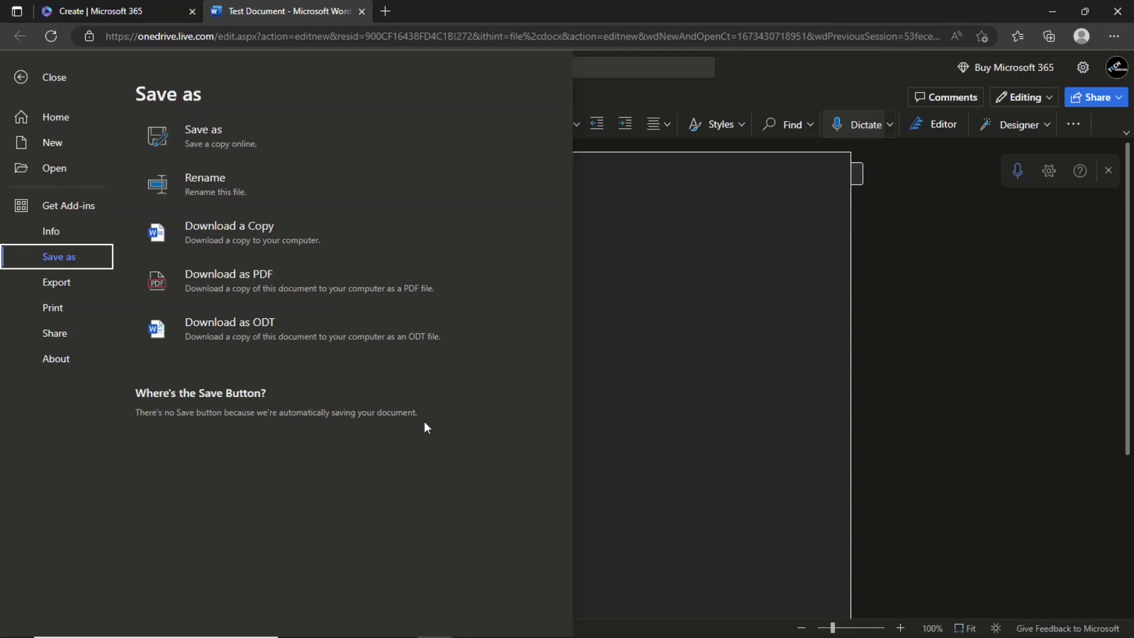
key(Tab)
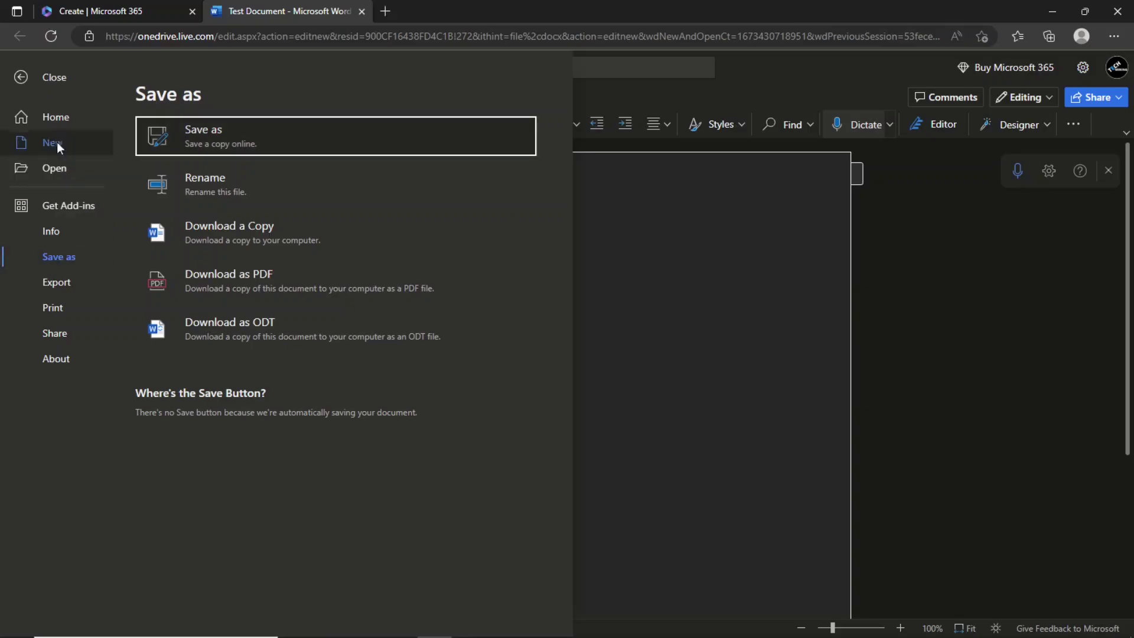
click(54, 120)
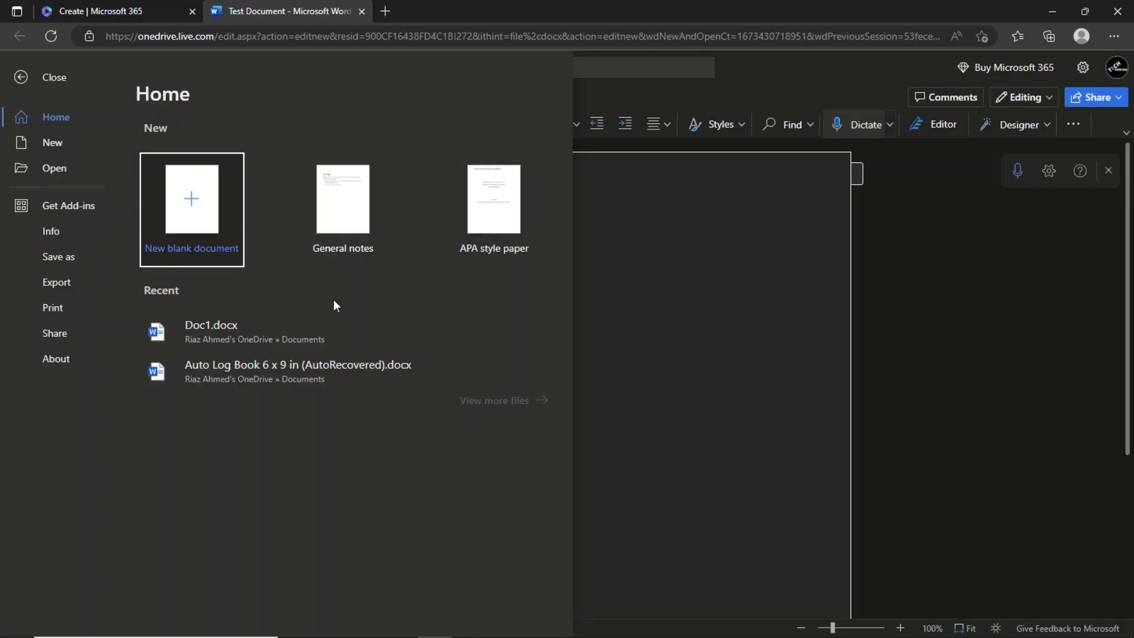
click(50, 142)
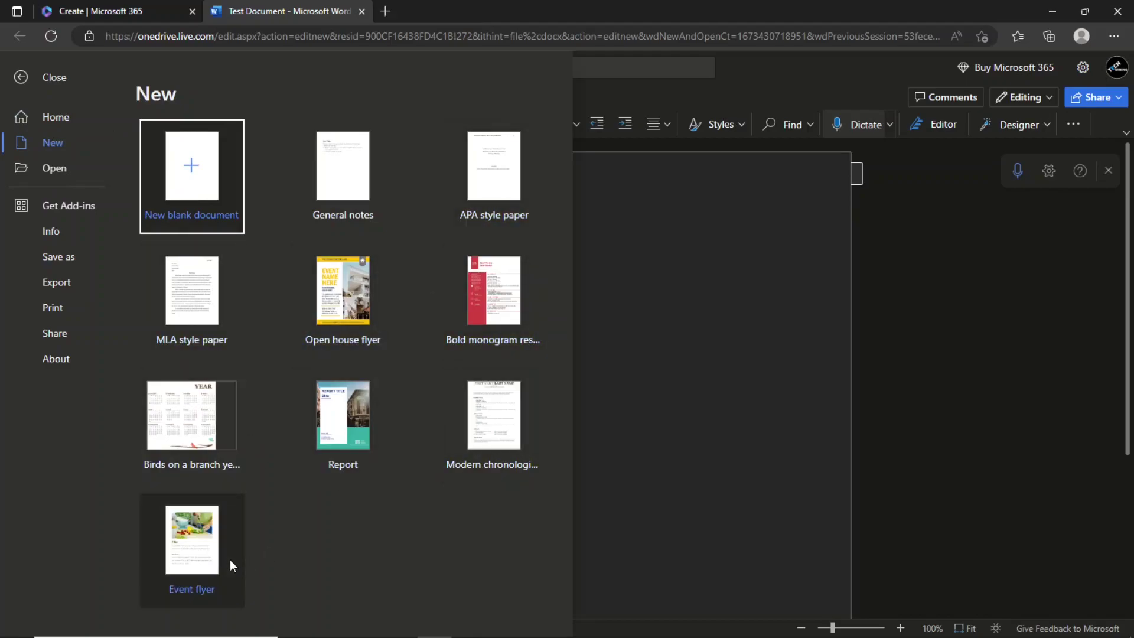
click(60, 168)
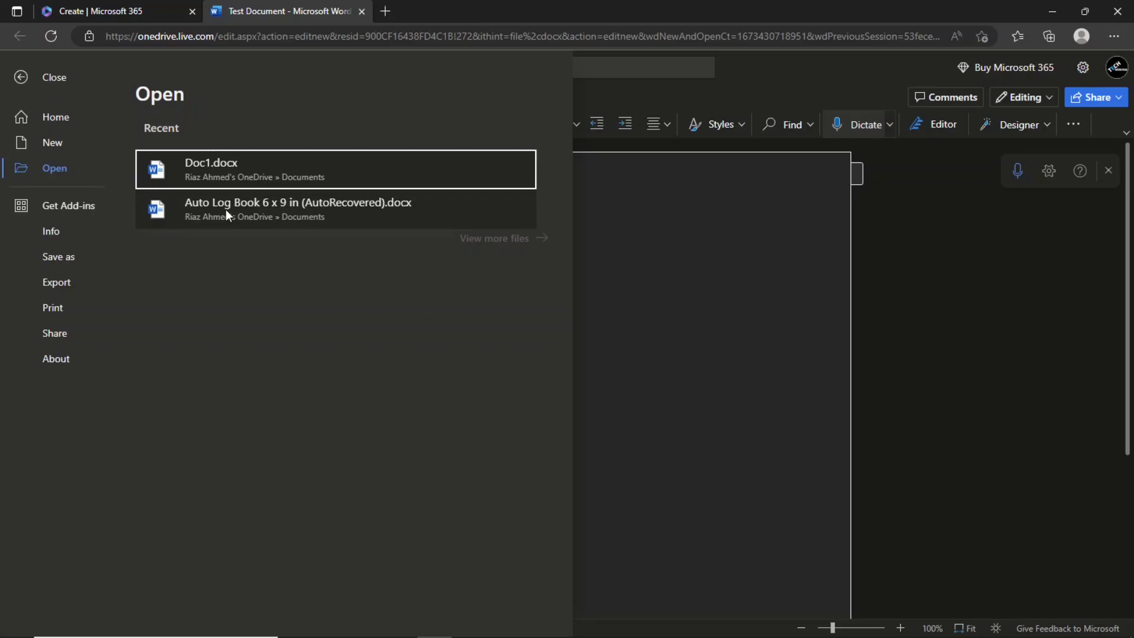
Step: Leave the file options, launch PowerPoint in a new tab from the app list, and return to the Test Document
key(Escape)
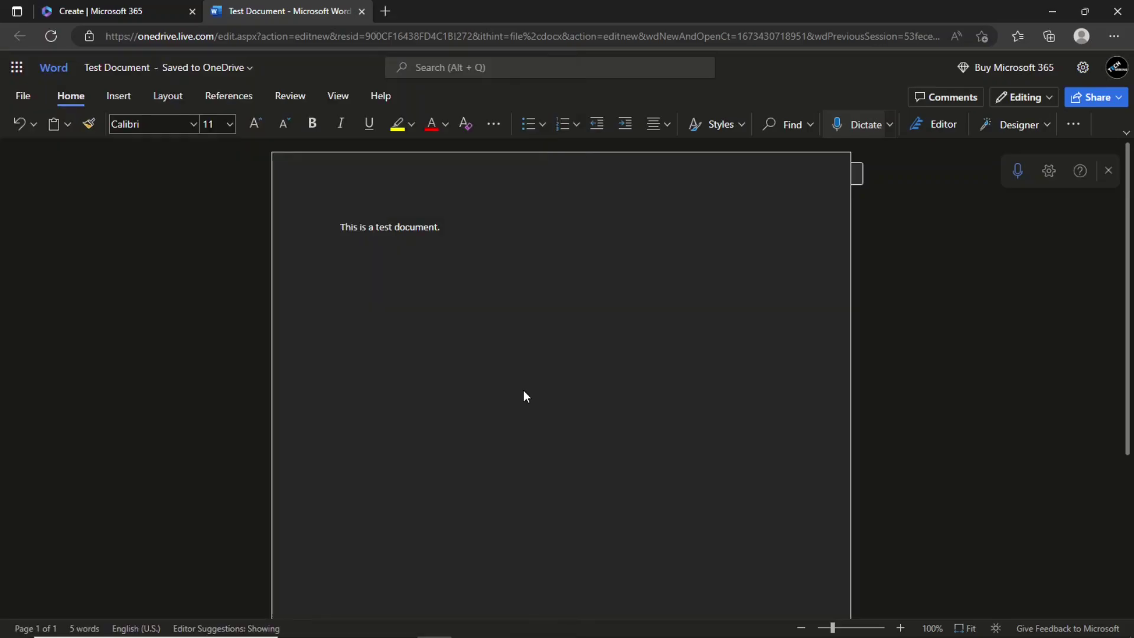
click(16, 67)
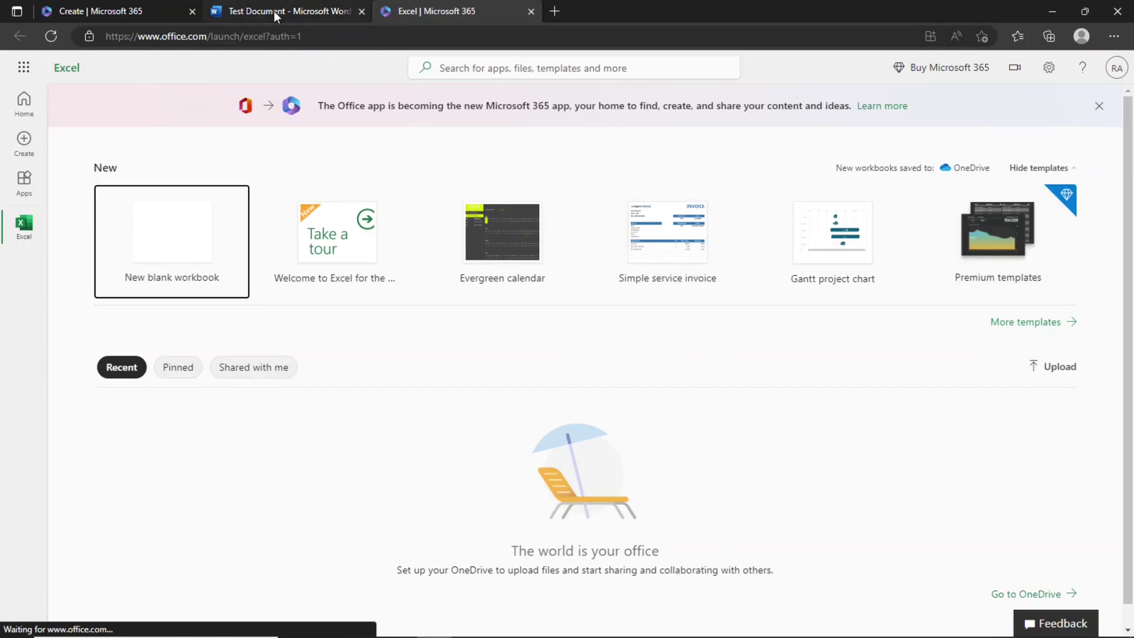
click(23, 70)
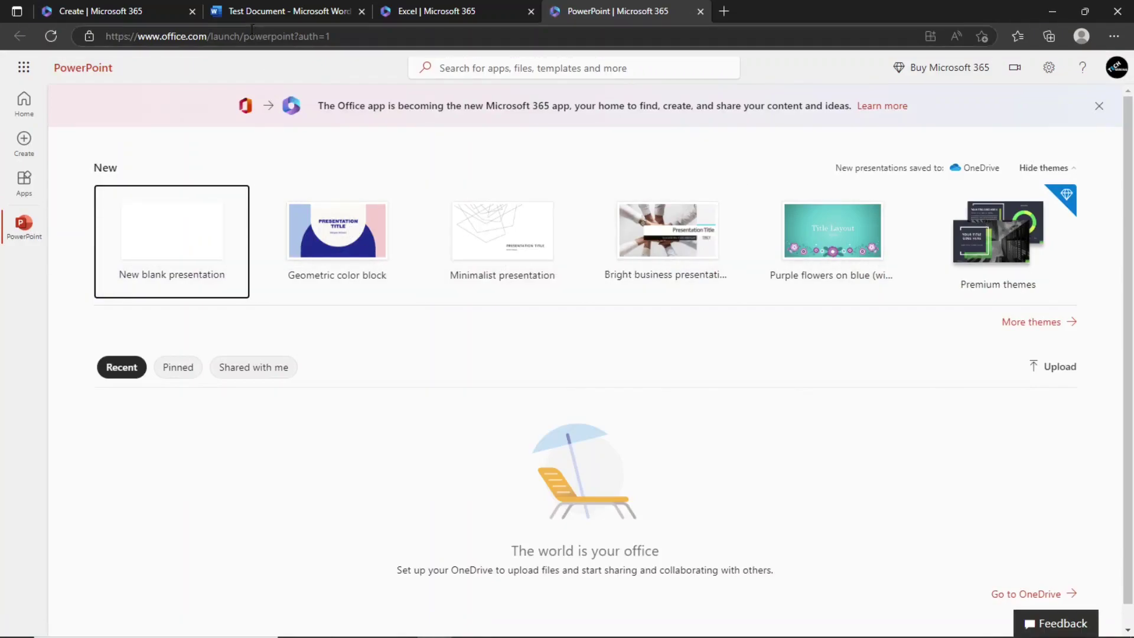
click(260, 13)
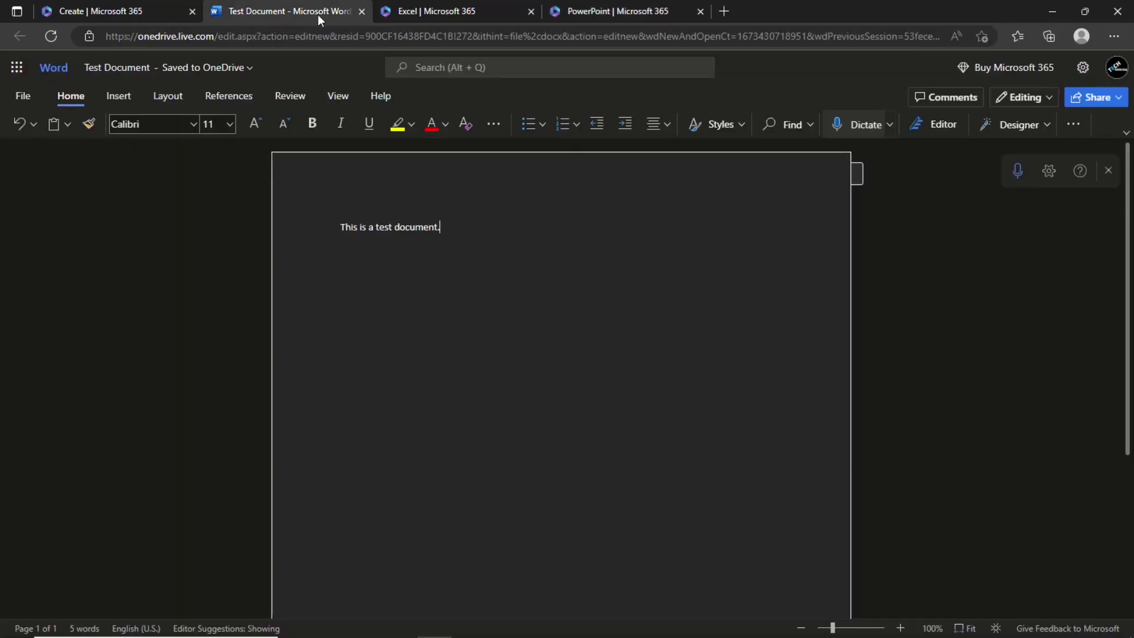
Step: Switch to the Excel start page tab, then to the PowerPoint start page tab
click(438, 10)
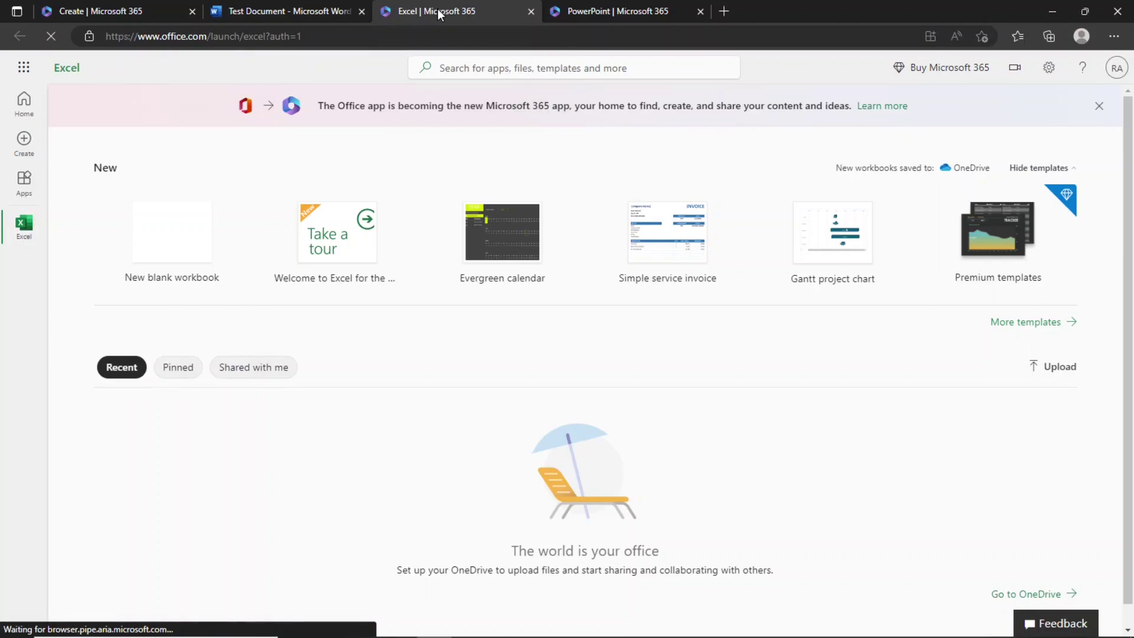
click(611, 13)
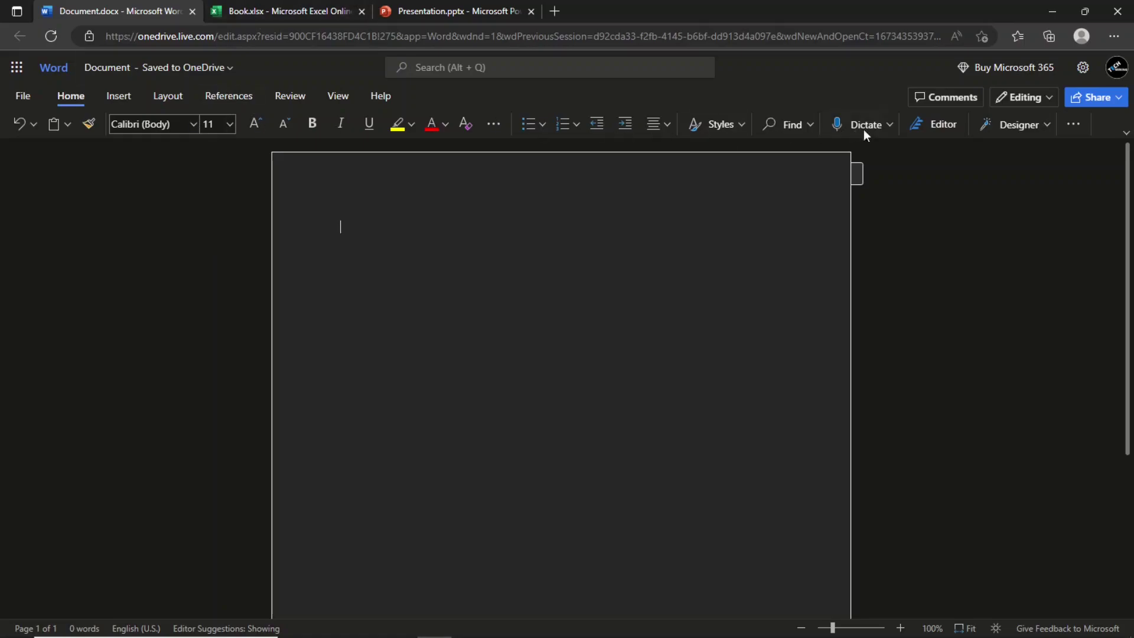
click(283, 11)
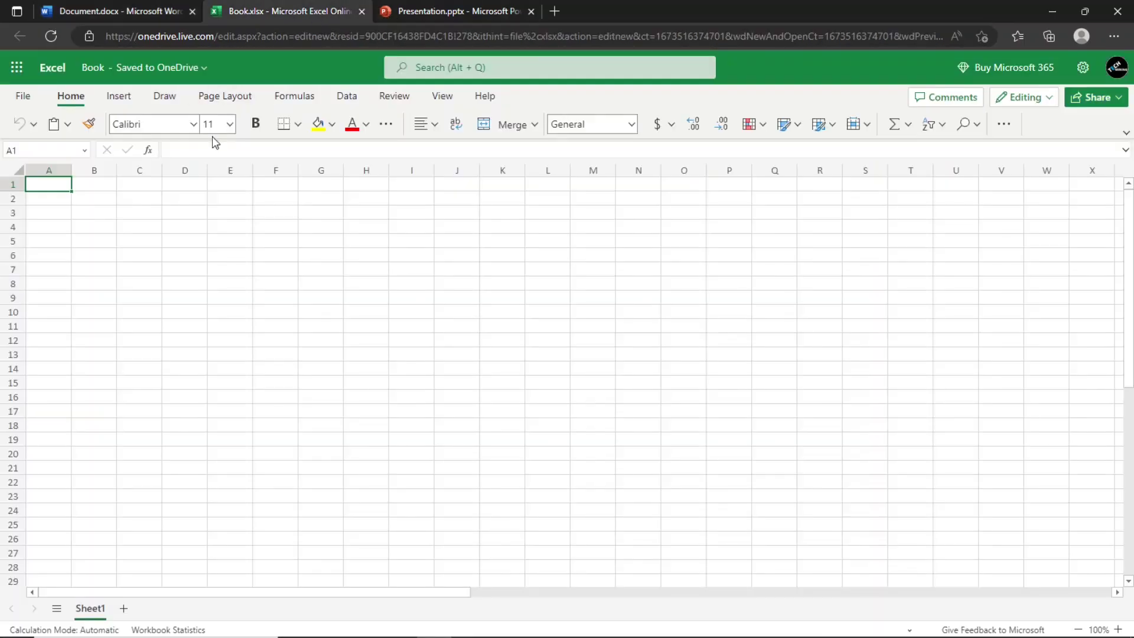
click(443, 11)
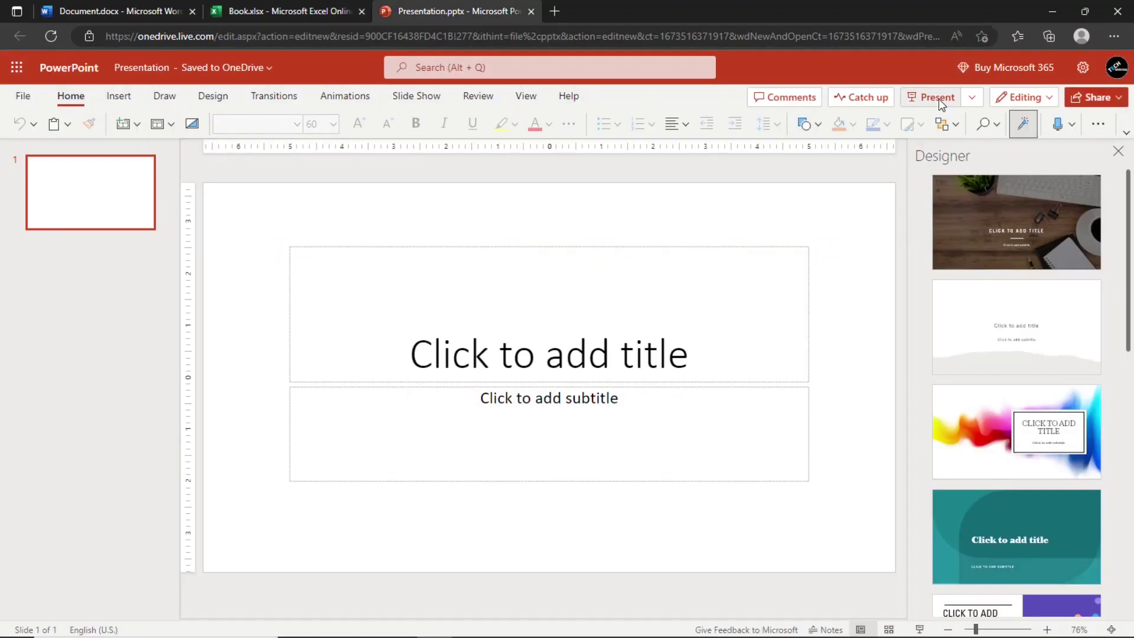
click(127, 17)
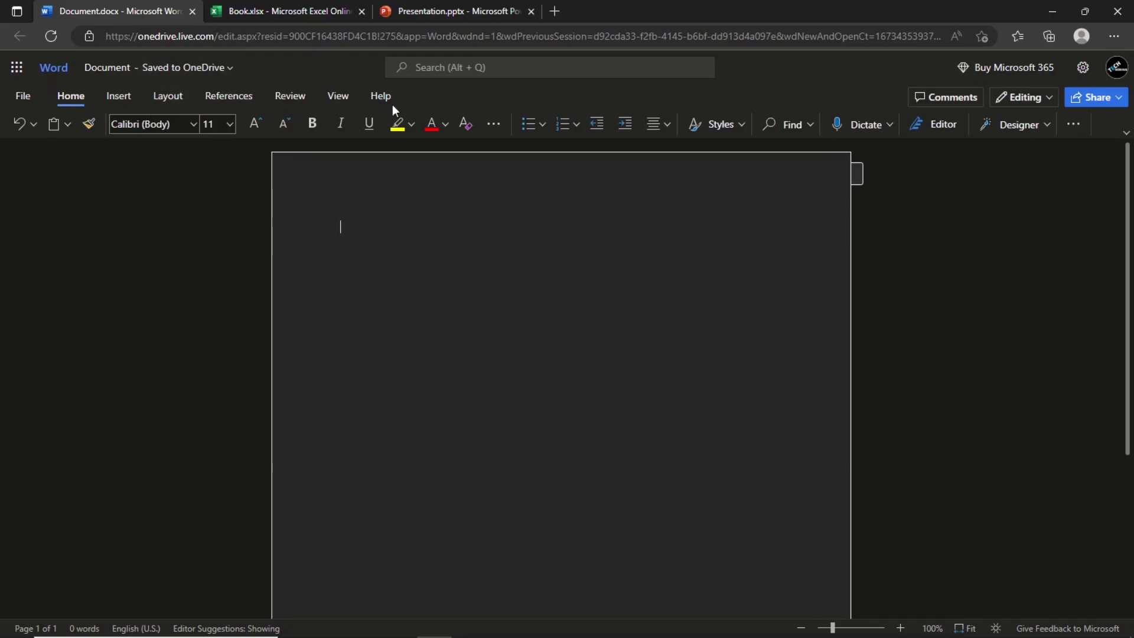